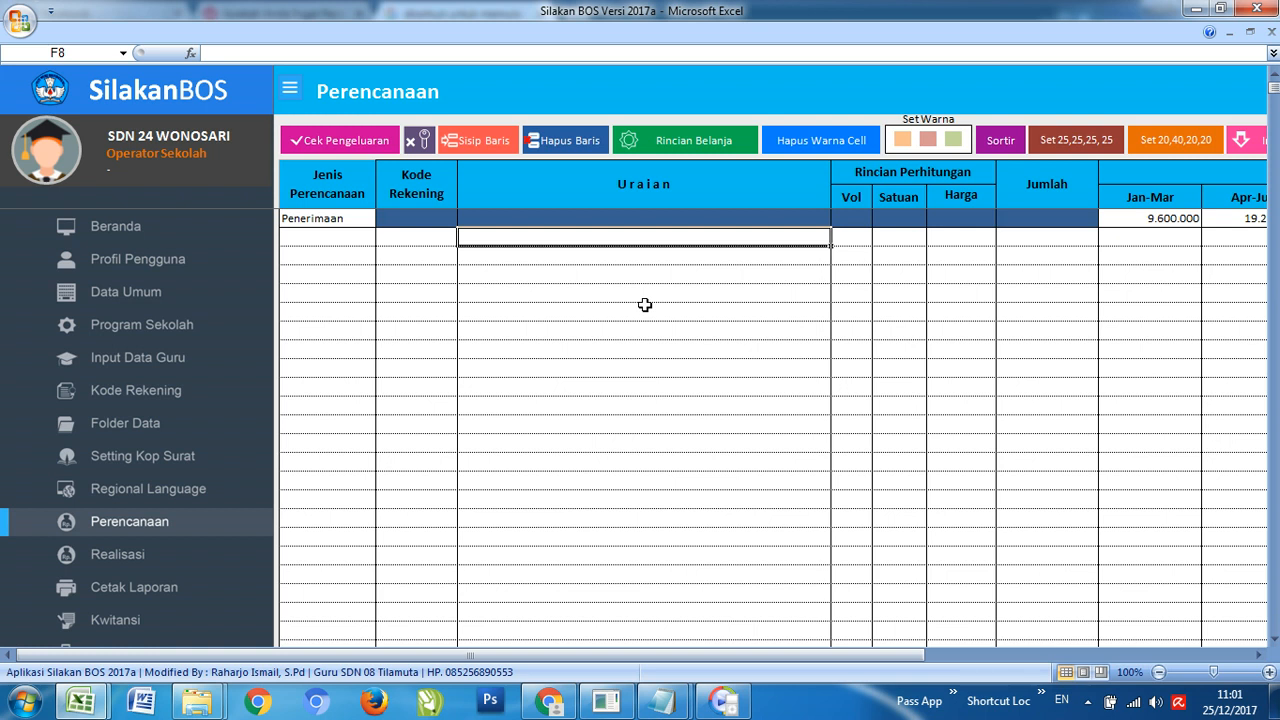
click(623, 250)
click(623, 242)
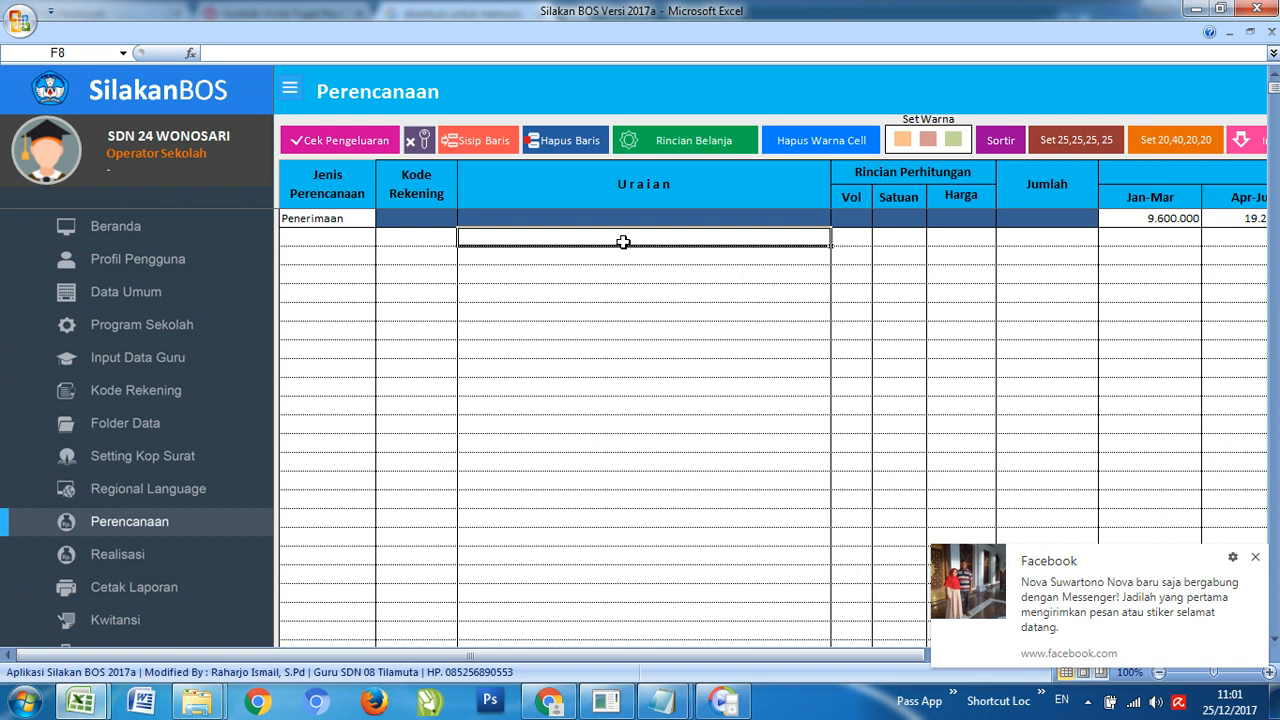
click(620, 254)
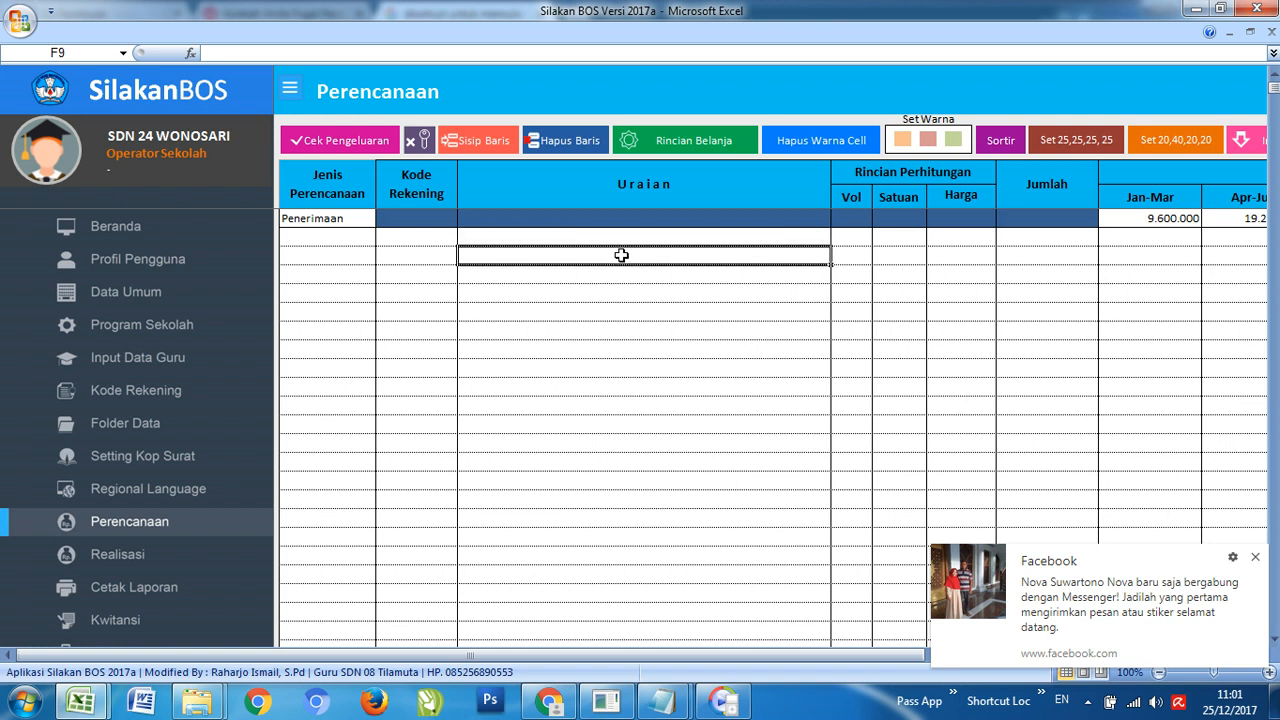
Open the Program Sekolah sheet and examine the listed activities and their Kode Rekening account codes.
click(176, 322)
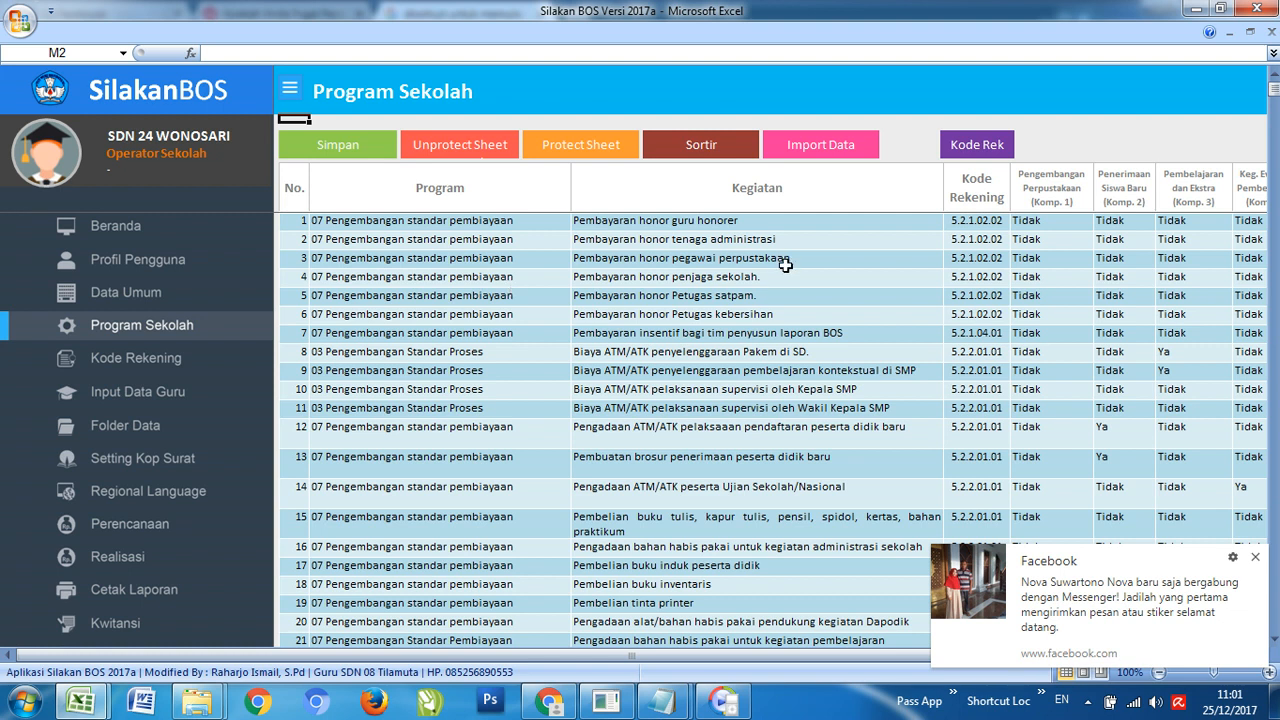
click(879, 258)
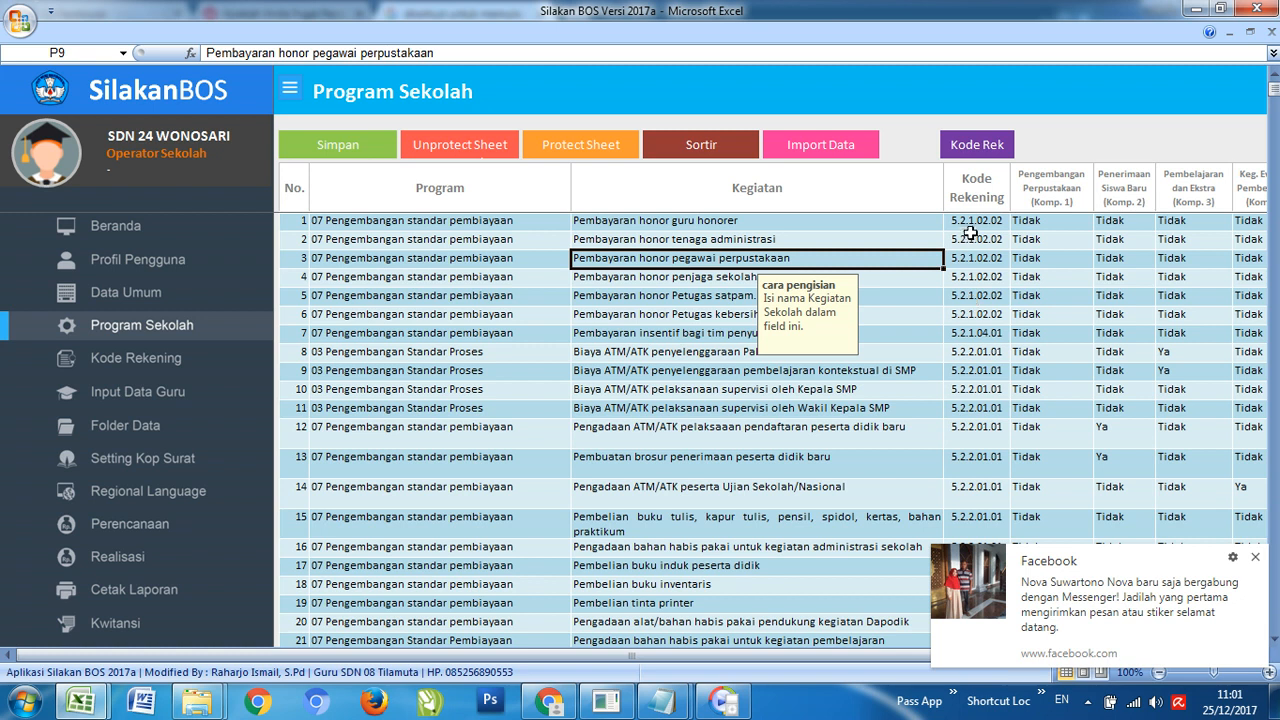
click(980, 390)
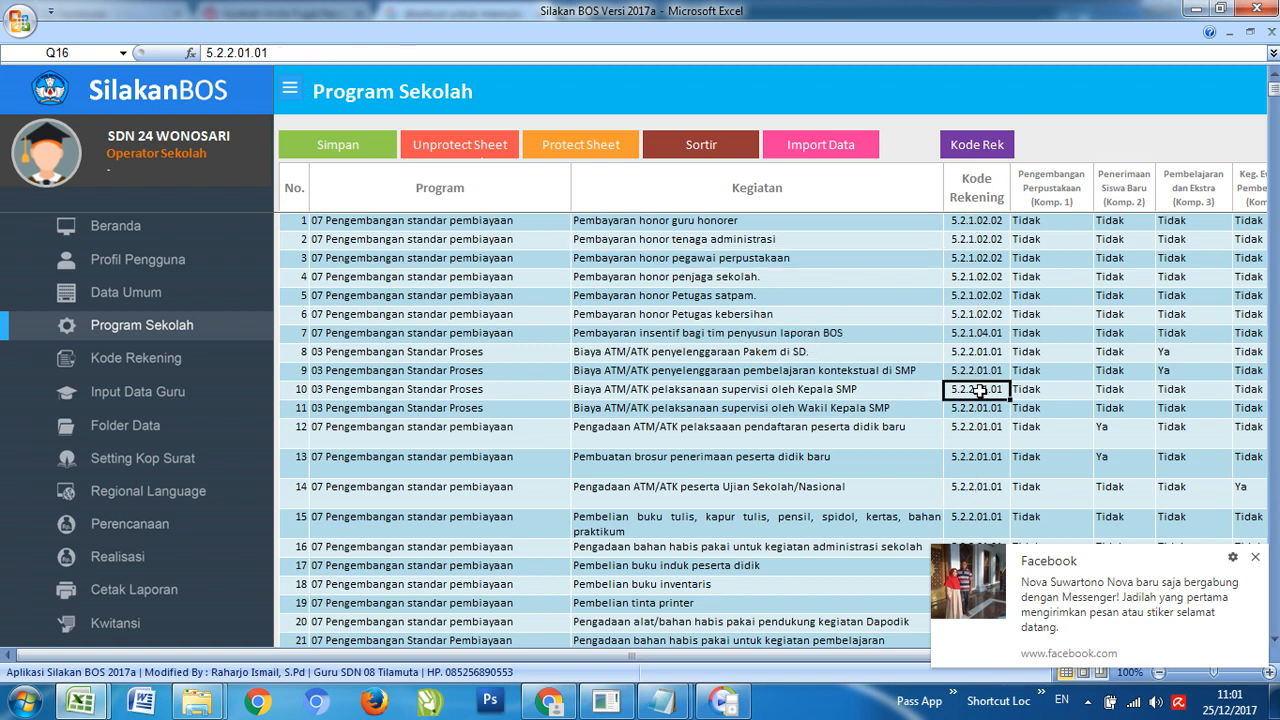
click(963, 221)
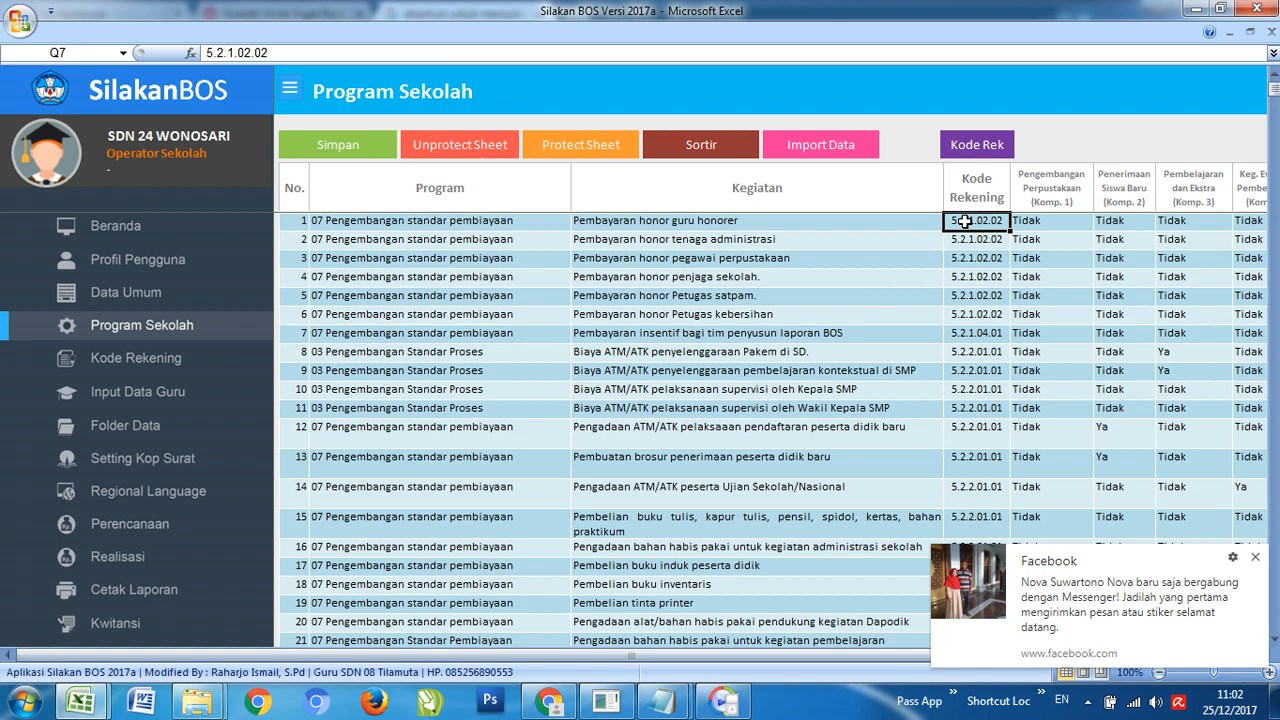
click(962, 406)
click(672, 222)
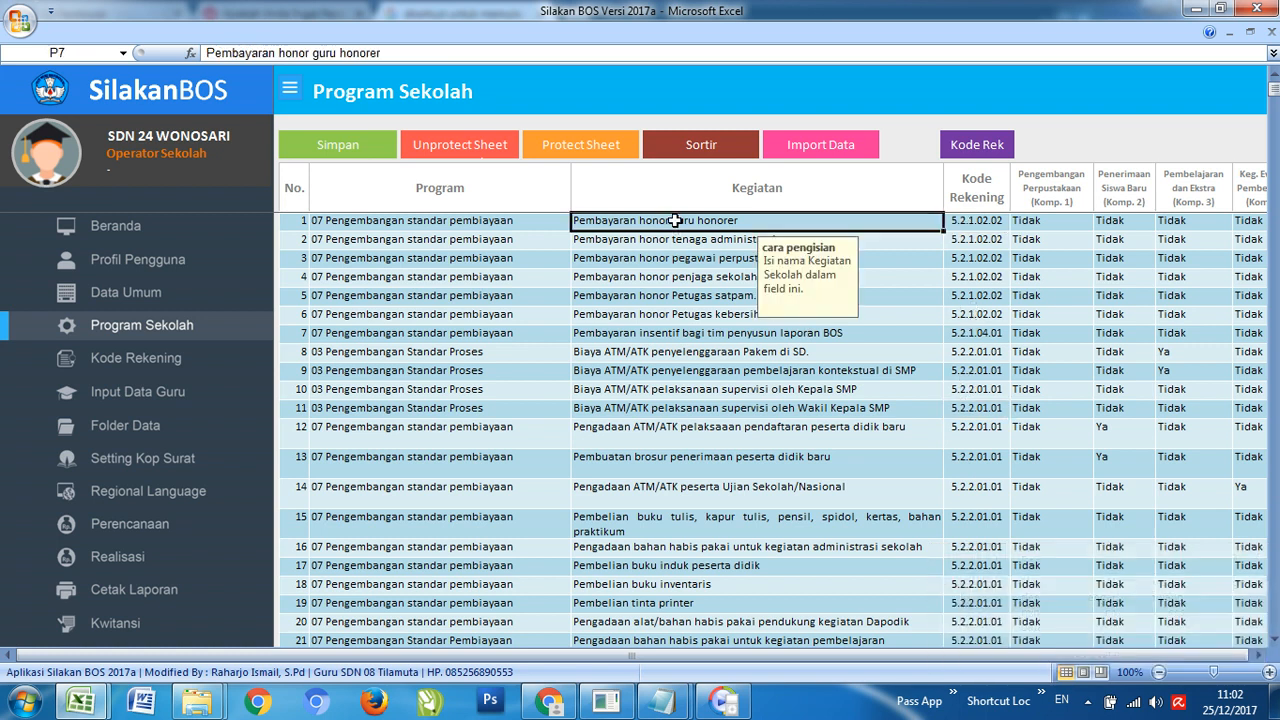
click(703, 152)
click(736, 370)
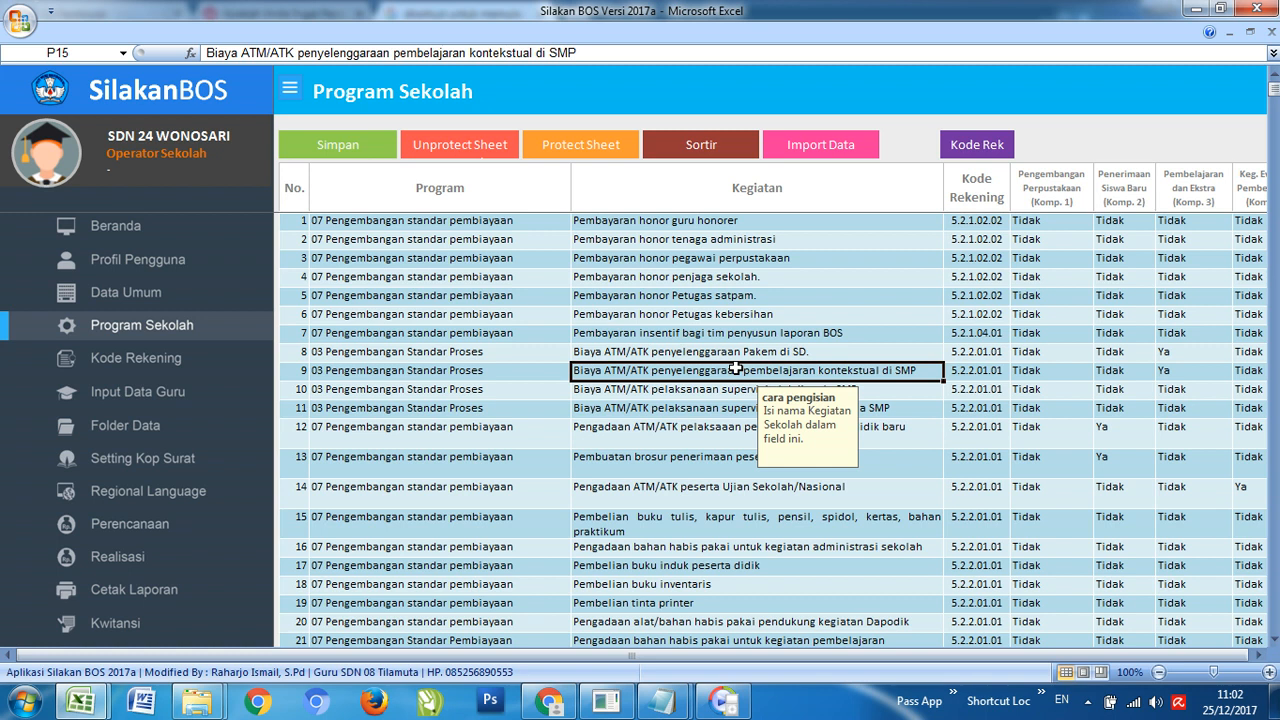
Return to the Perencanaan sheet and open the school program list from Rincian Belanja for the first empty Uraian row.
click(141, 527)
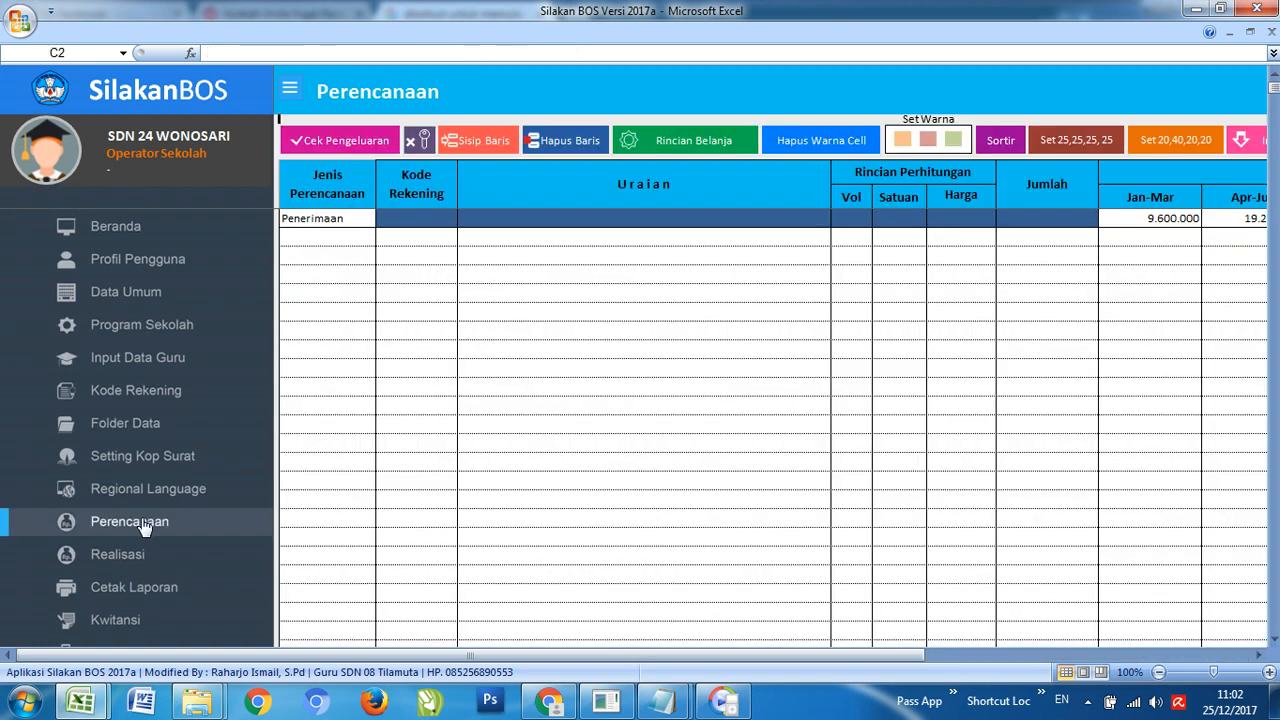
click(633, 258)
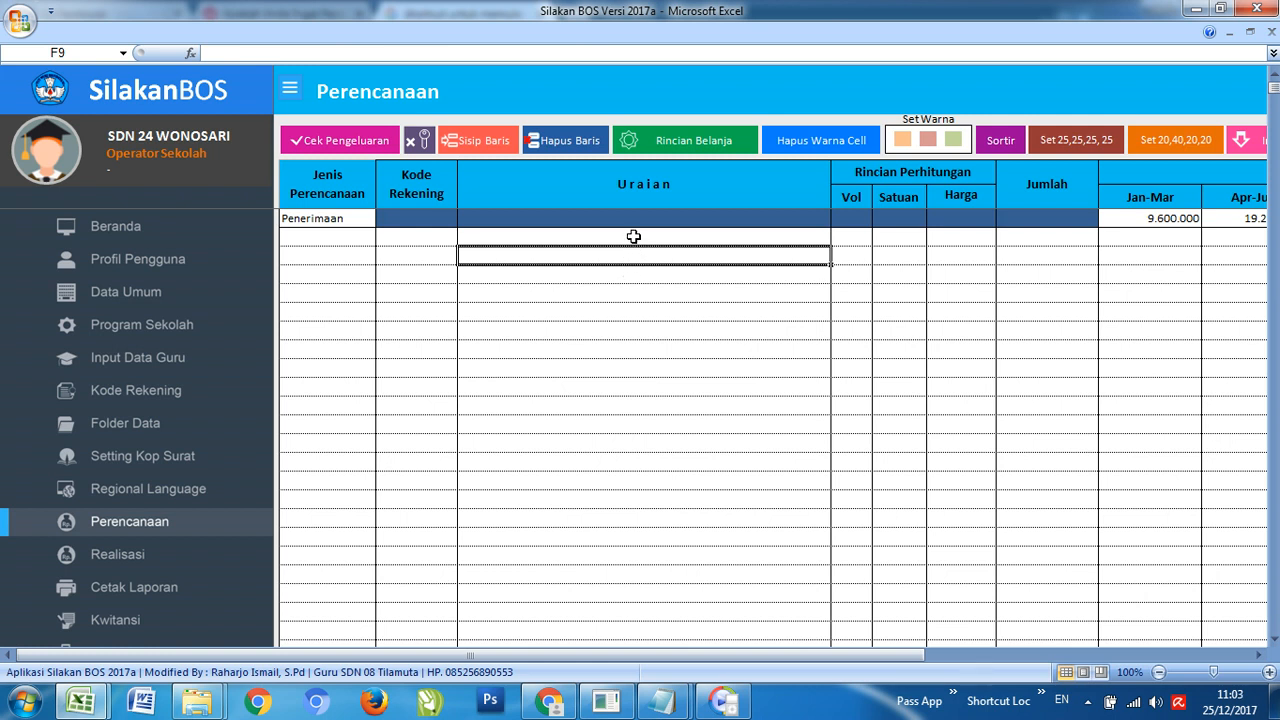
click(633, 236)
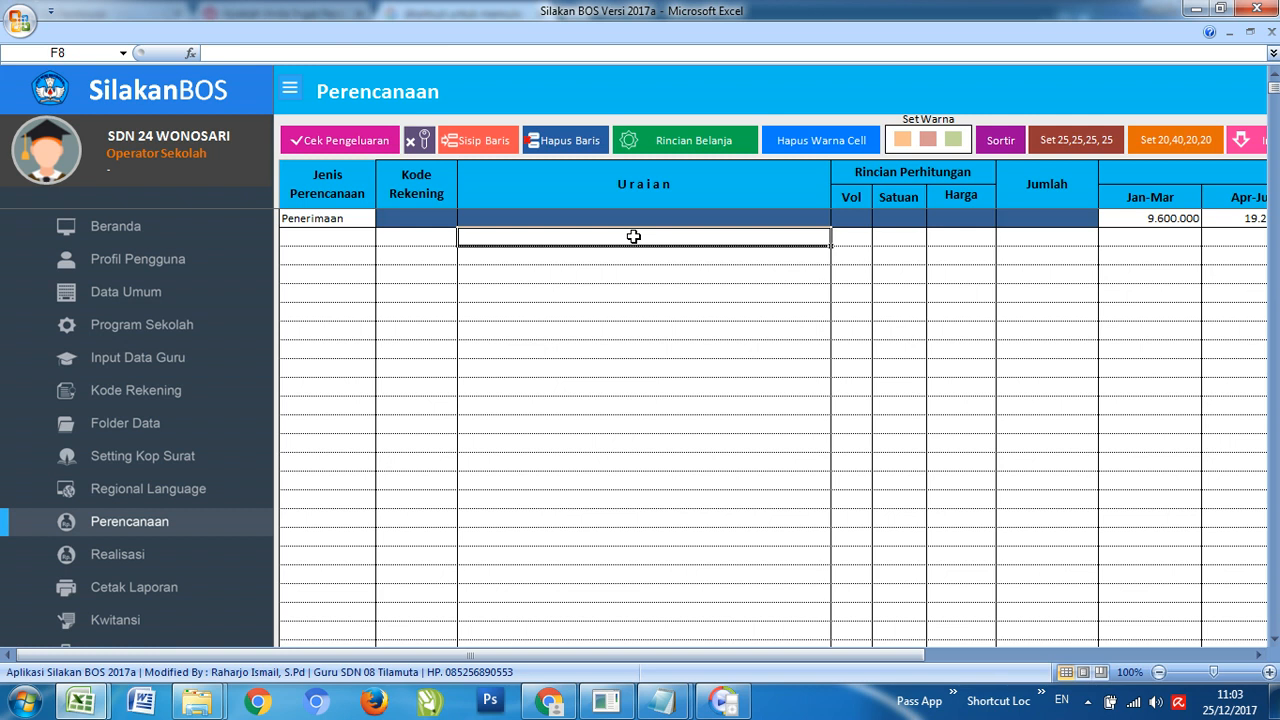
click(686, 142)
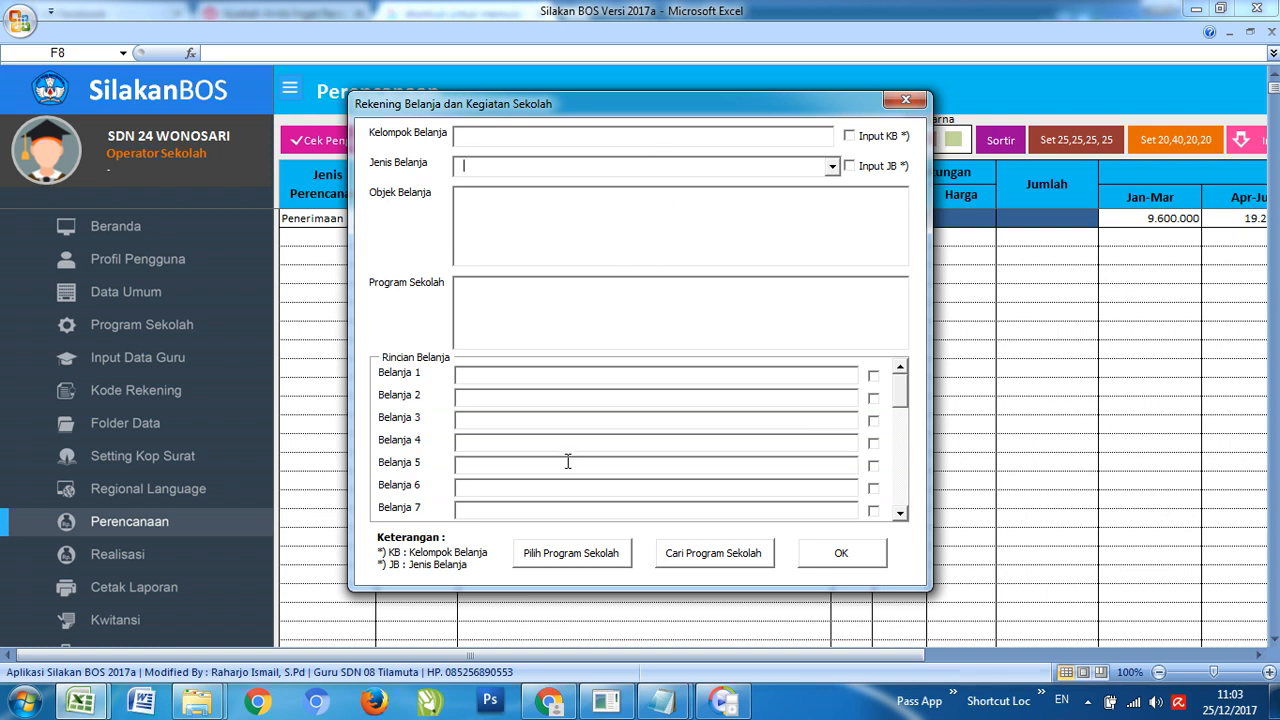
click(567, 557)
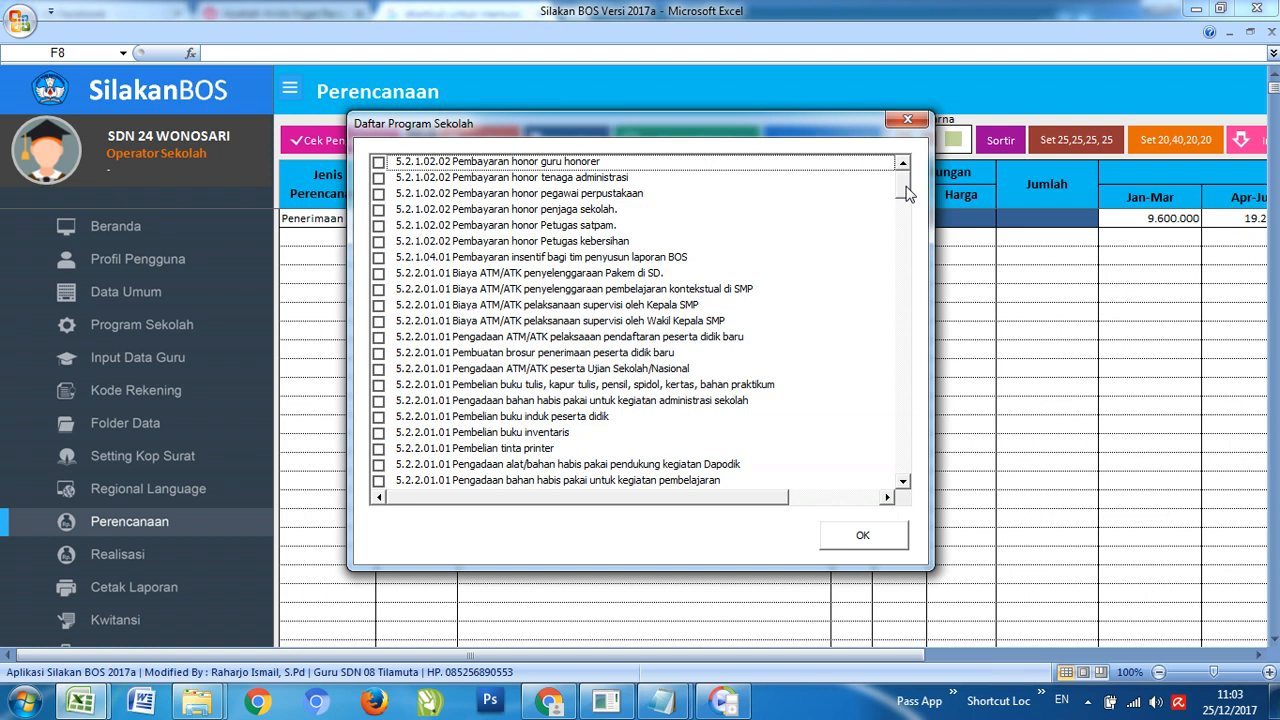
Mark the activities for insentif tim penyusun laporan BOS, ATM/ATK pendaftaran, brosur penerimaan, ATM/ATK Ujian Sekolah/Nasional, and buku tulis, kapur tulis, pensil.
click(379, 258)
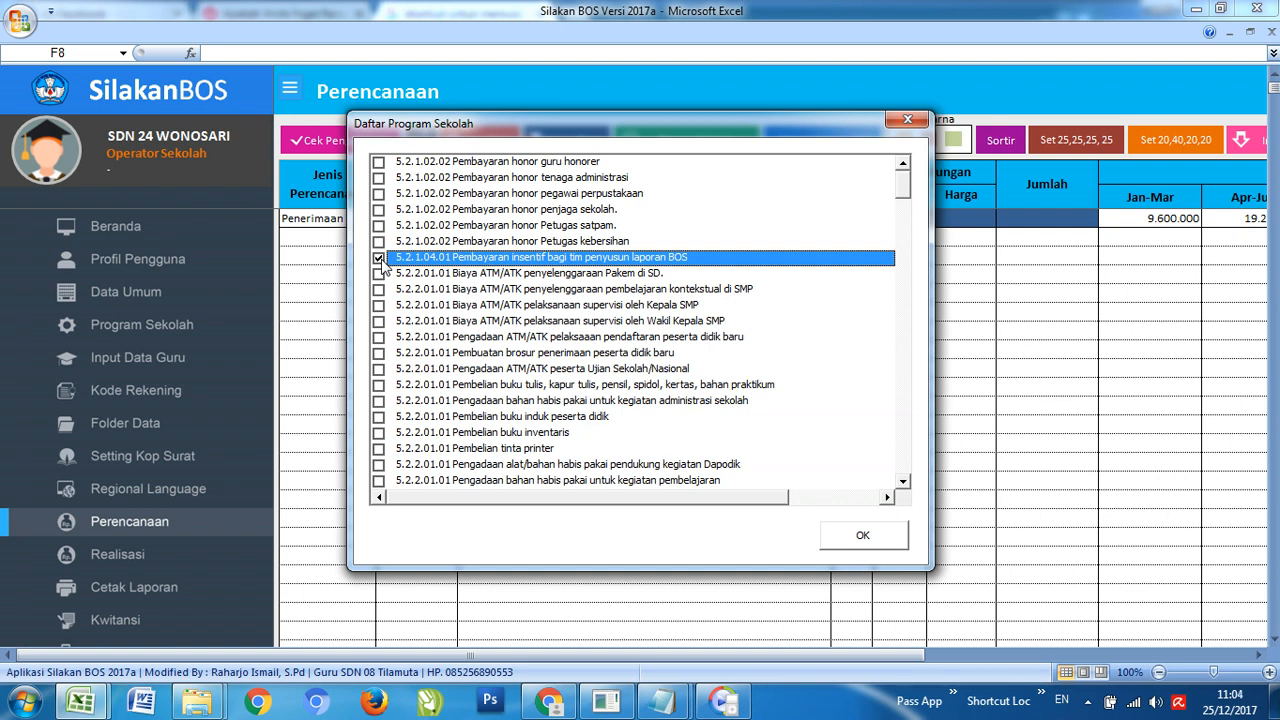
click(379, 338)
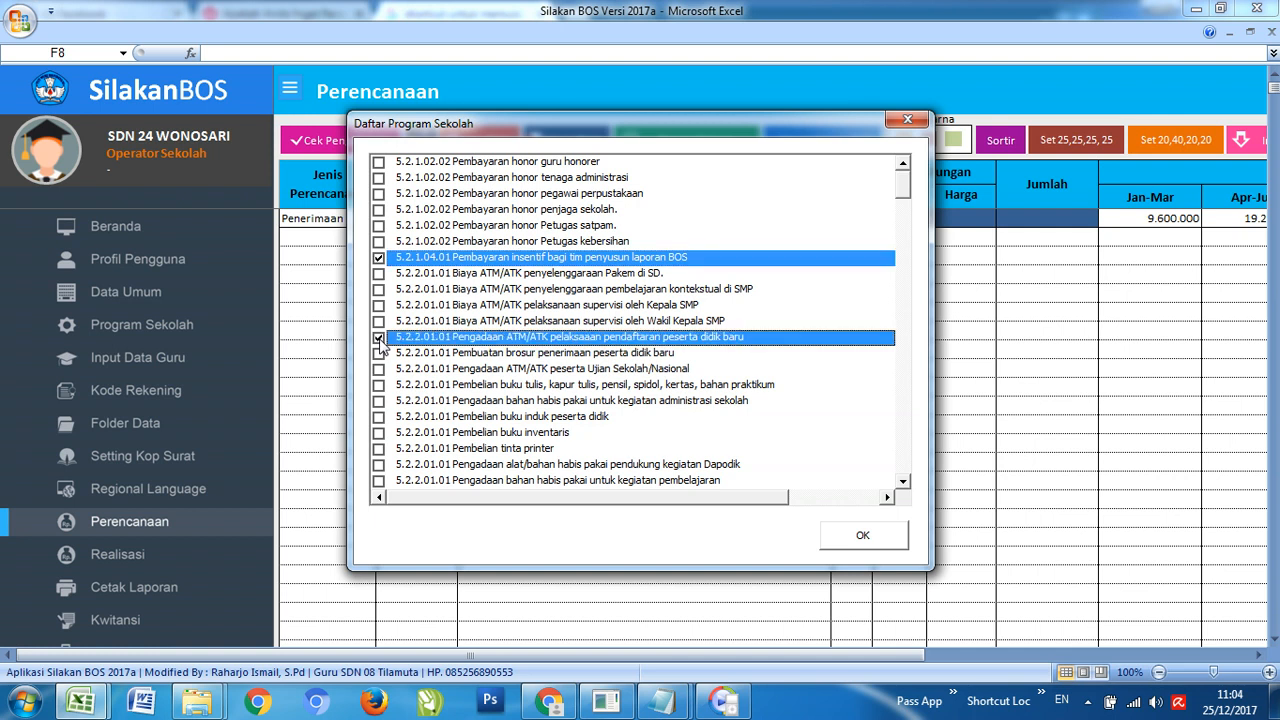
click(379, 354)
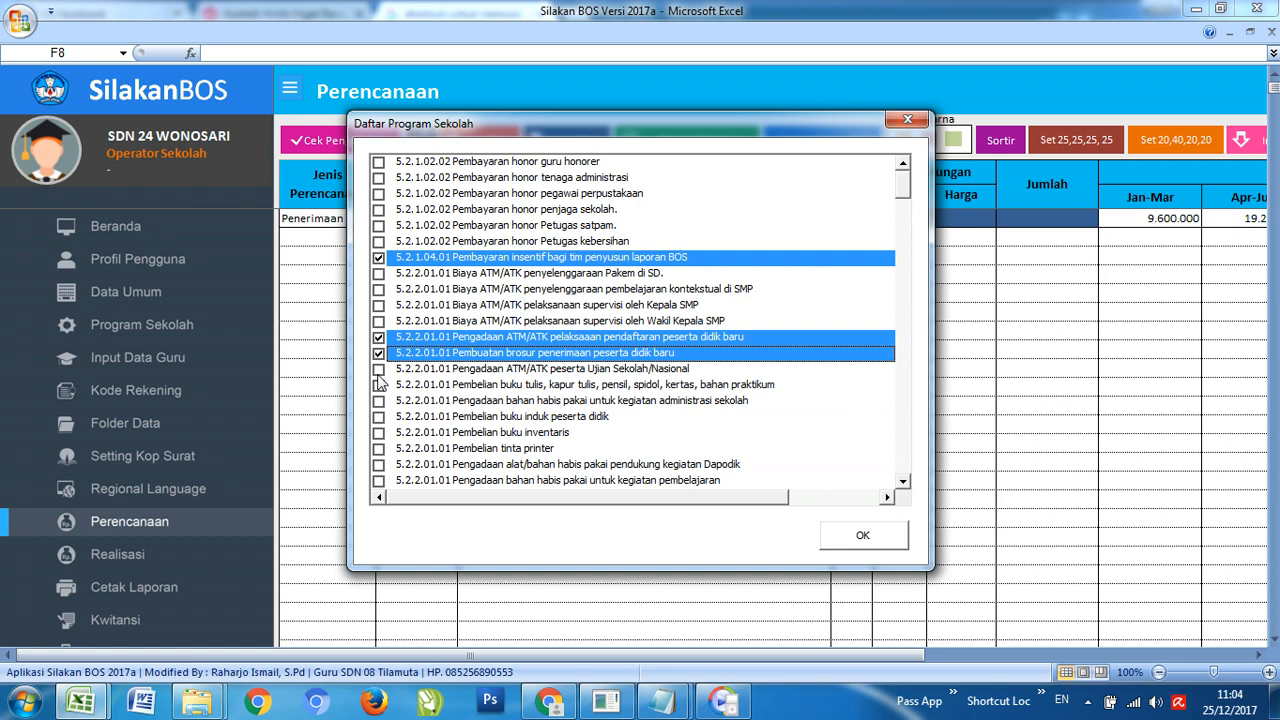
click(379, 369)
click(379, 385)
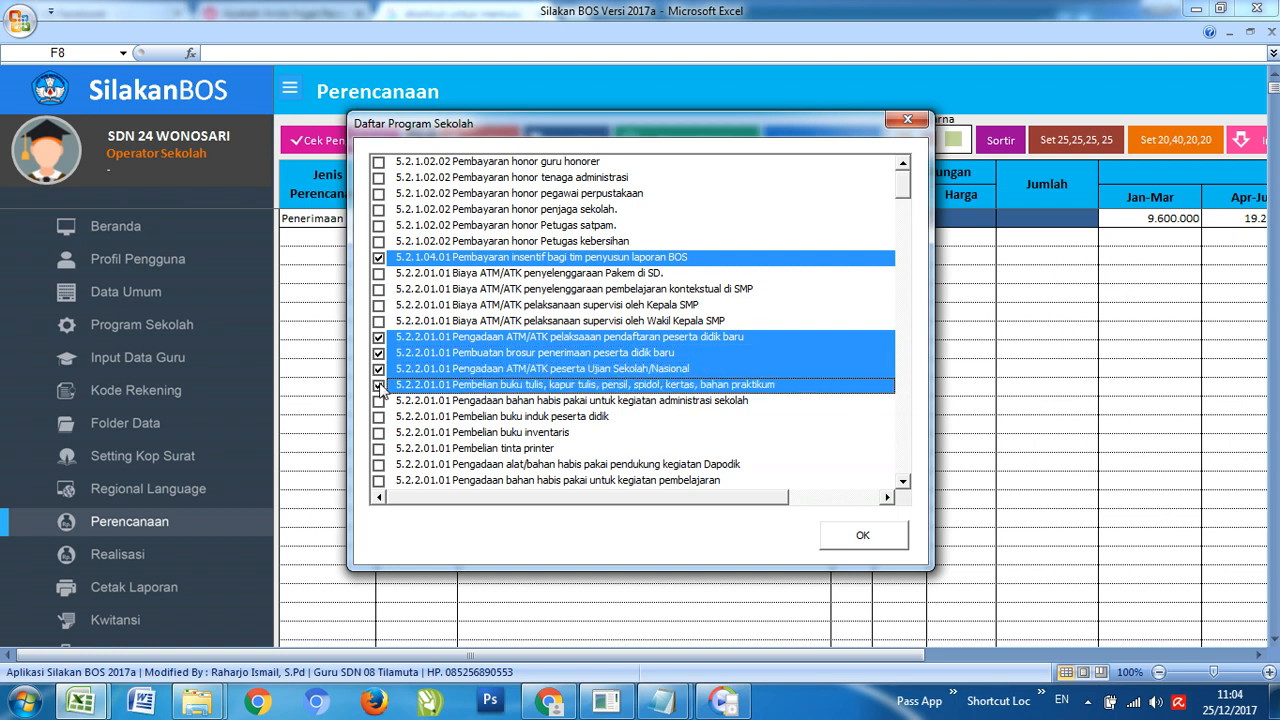
Mark the activities for buku induk peserta didik, buku inventaris, tinta printer, alat/bahan pendukung Dapodik, and bahan habis pakai kegiatan pembelajaran.
click(379, 417)
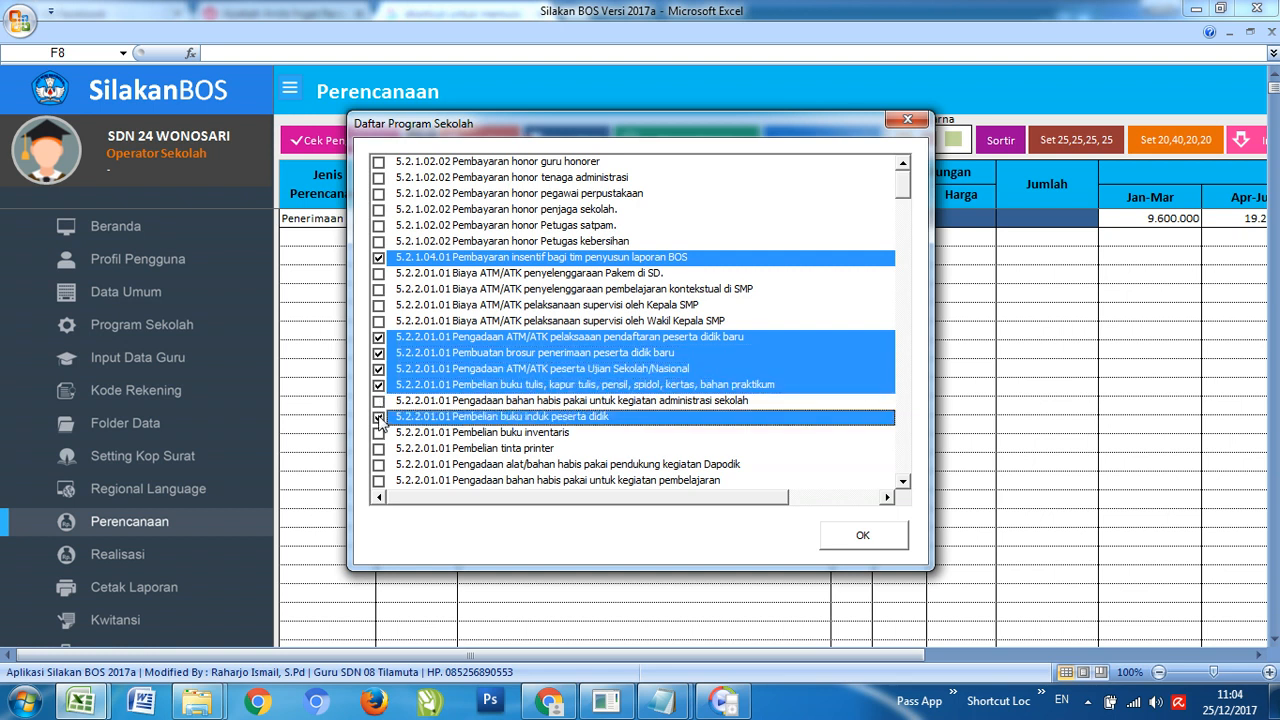
click(379, 433)
click(379, 450)
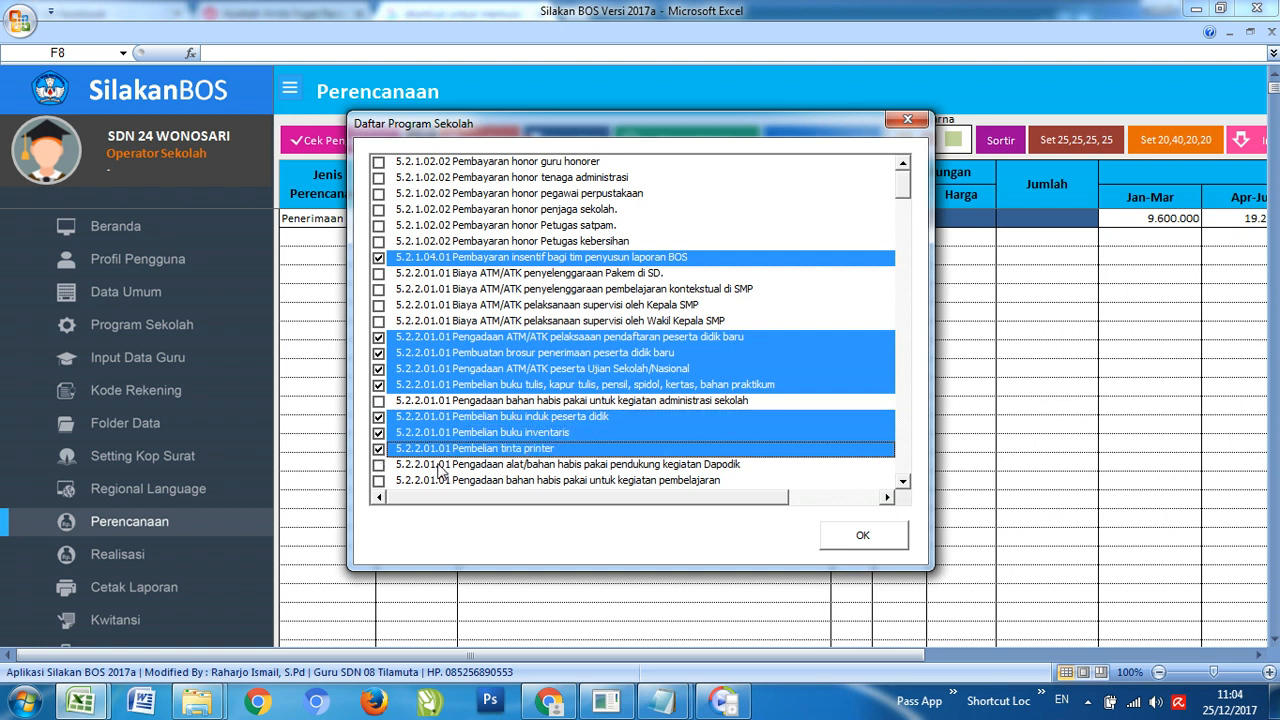
click(379, 465)
click(379, 481)
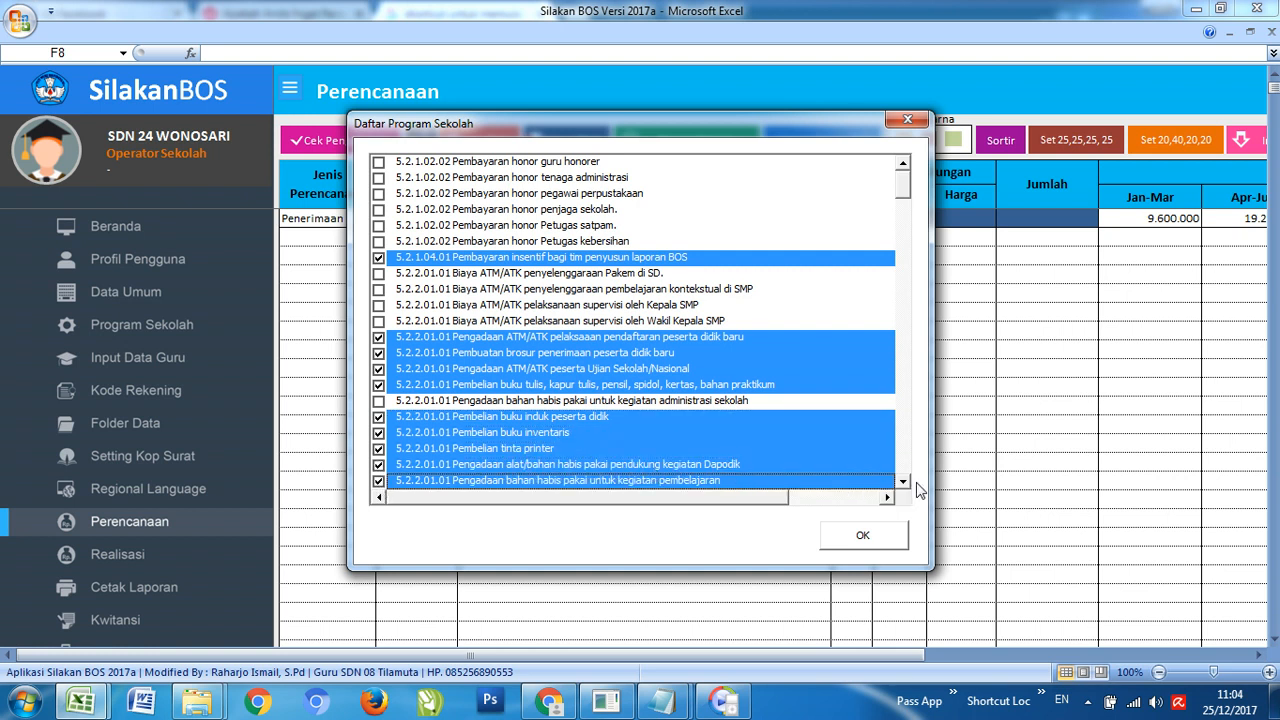
Mark the activities for bahan habis pakai laporan hasil ulangan semester, alat-alat listrik, materai 6000, materai 3000, and alat-alat kebersihan.
click(906, 483)
click(906, 483)
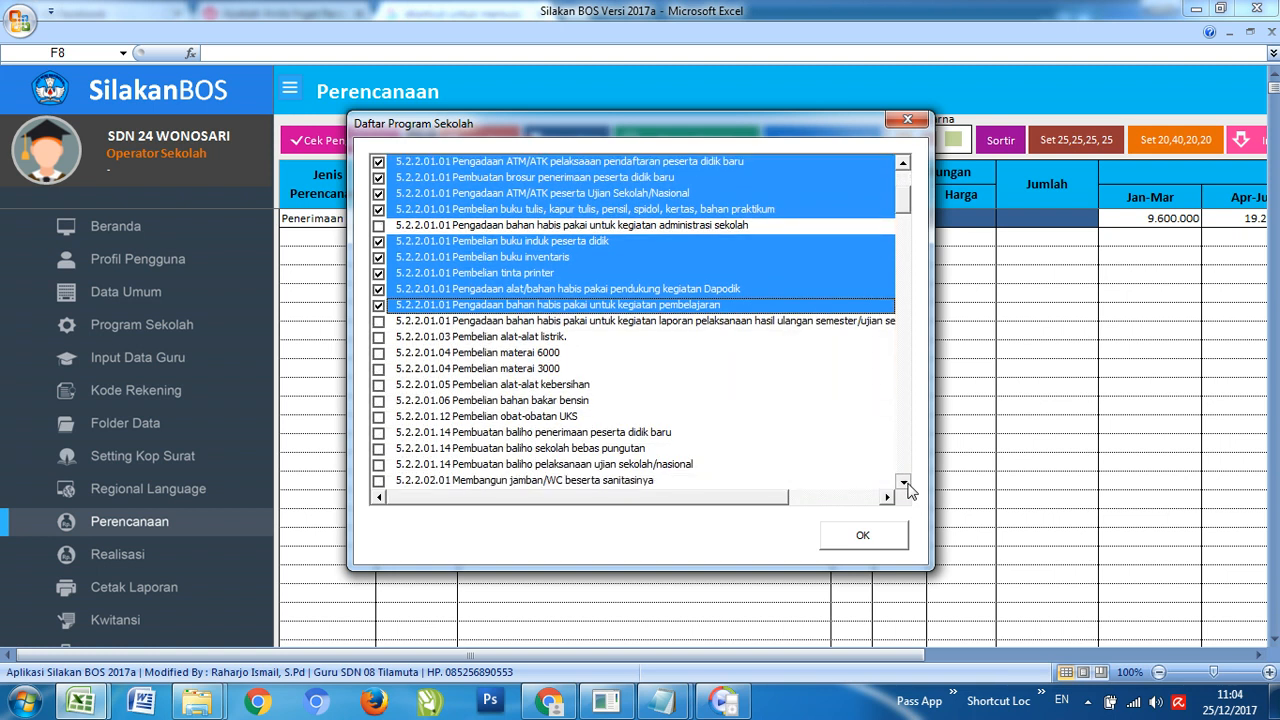
click(906, 483)
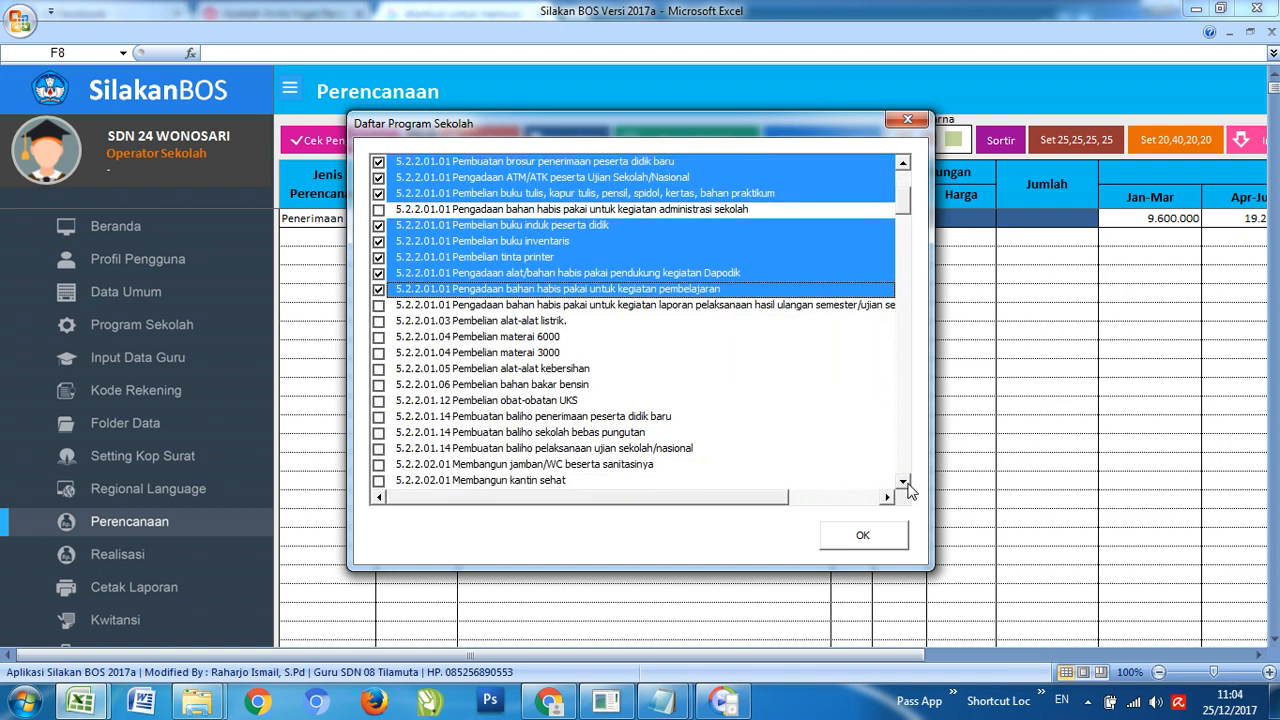
click(378, 306)
click(379, 337)
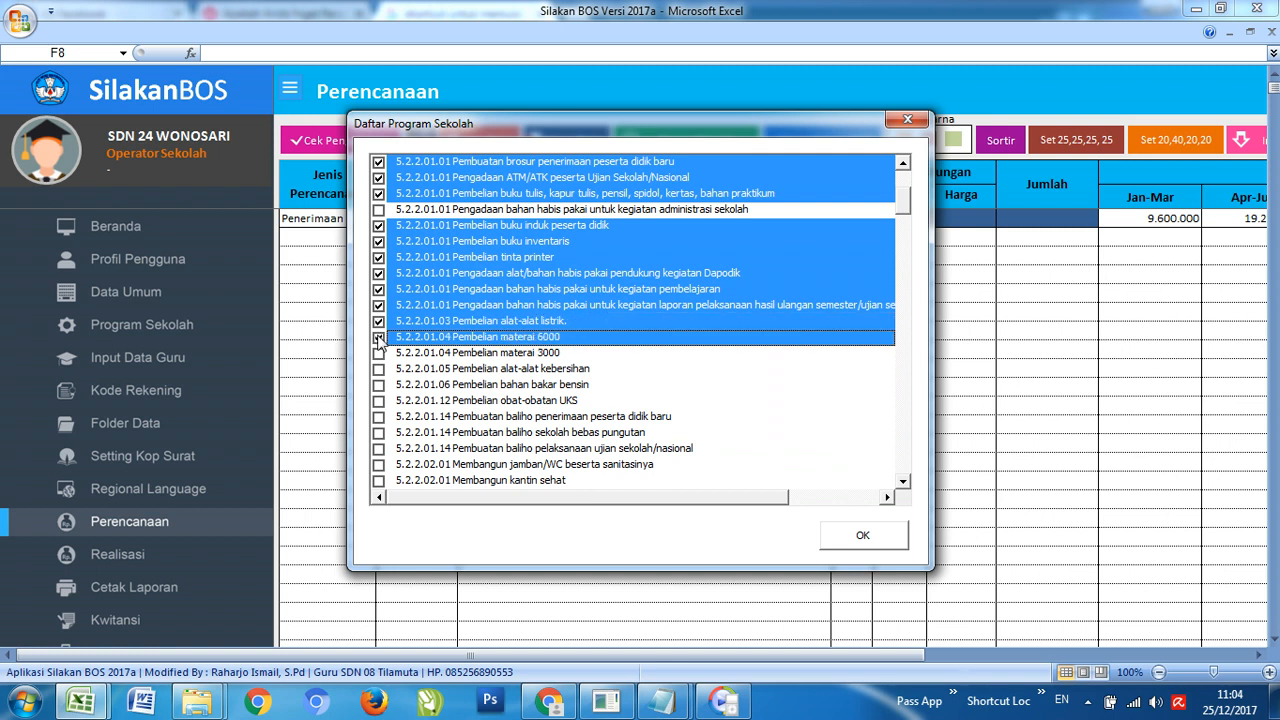
click(379, 353)
click(379, 369)
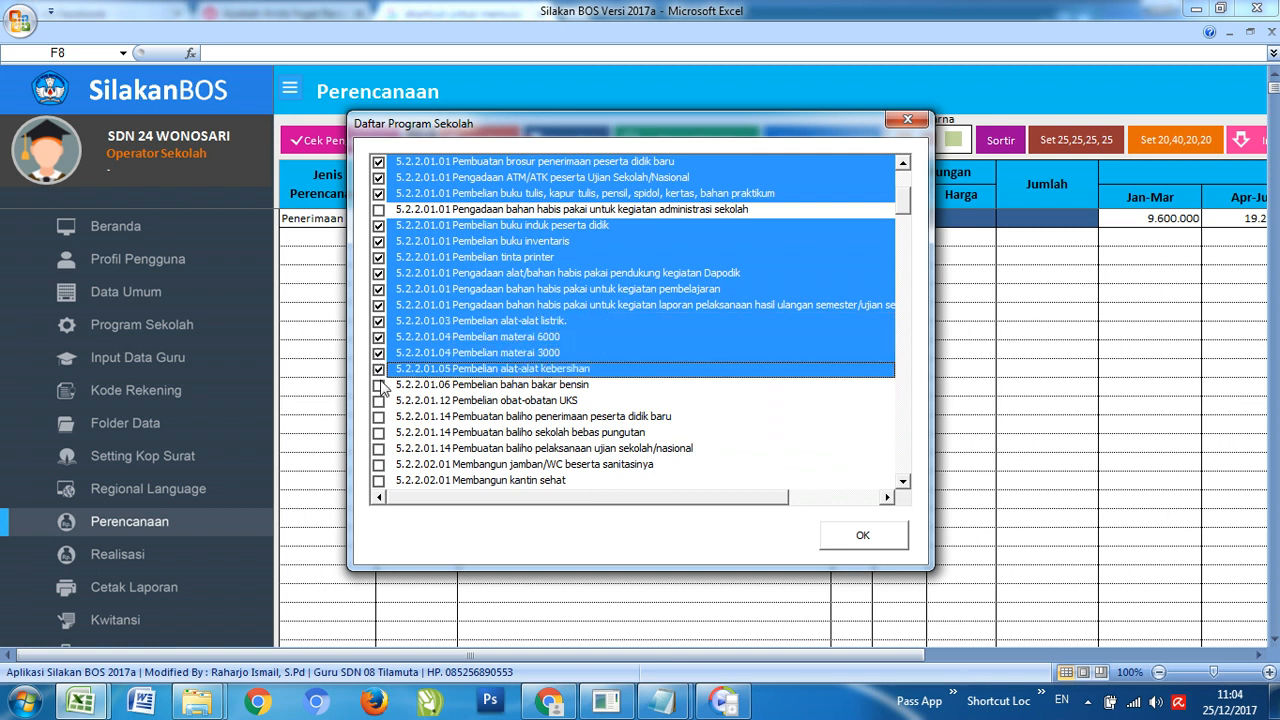
Mark the activities for bahan bakar bensin, obat-obatan UKS, and the three baliho items: penerimaan peserta didik baru, sekolah bebas pungutan, and ujian sekolah/nasional.
click(379, 385)
click(379, 401)
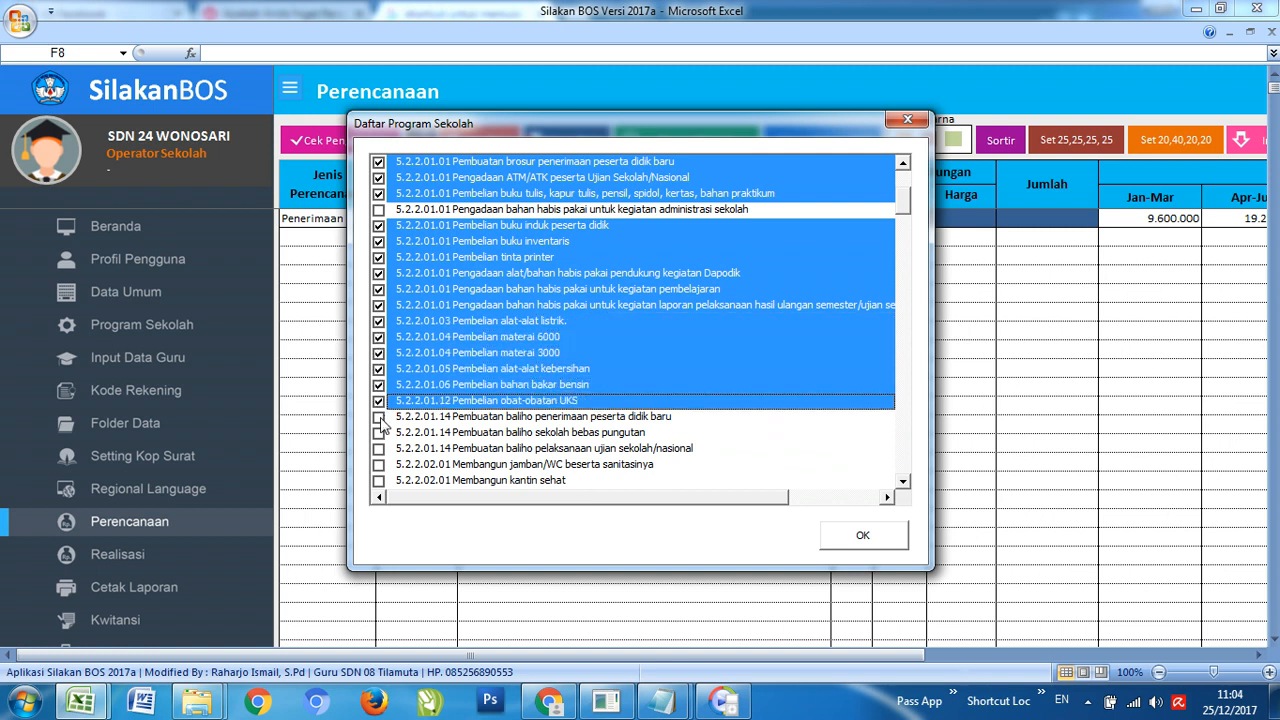
click(379, 417)
click(379, 433)
click(379, 449)
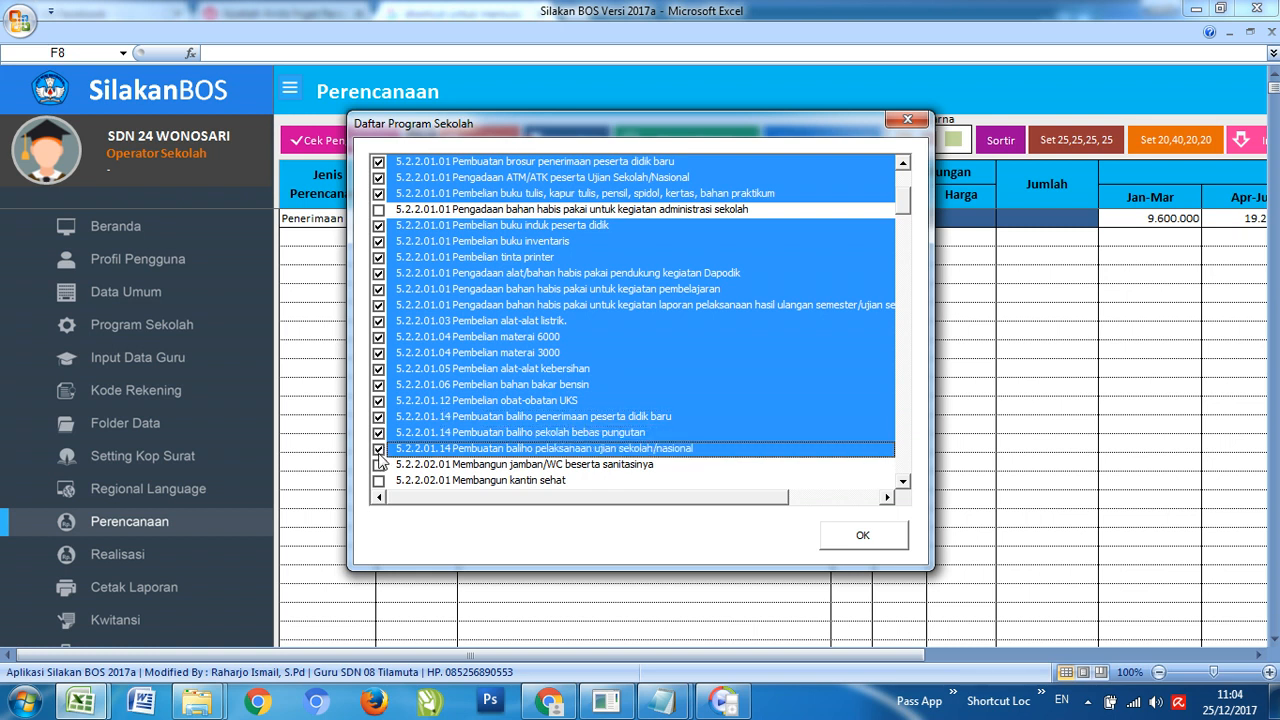
Mark the langganan telepon, air (PDAM), and listrik payments, and insert all marked activities into the Perencanaan sheet.
click(904, 483)
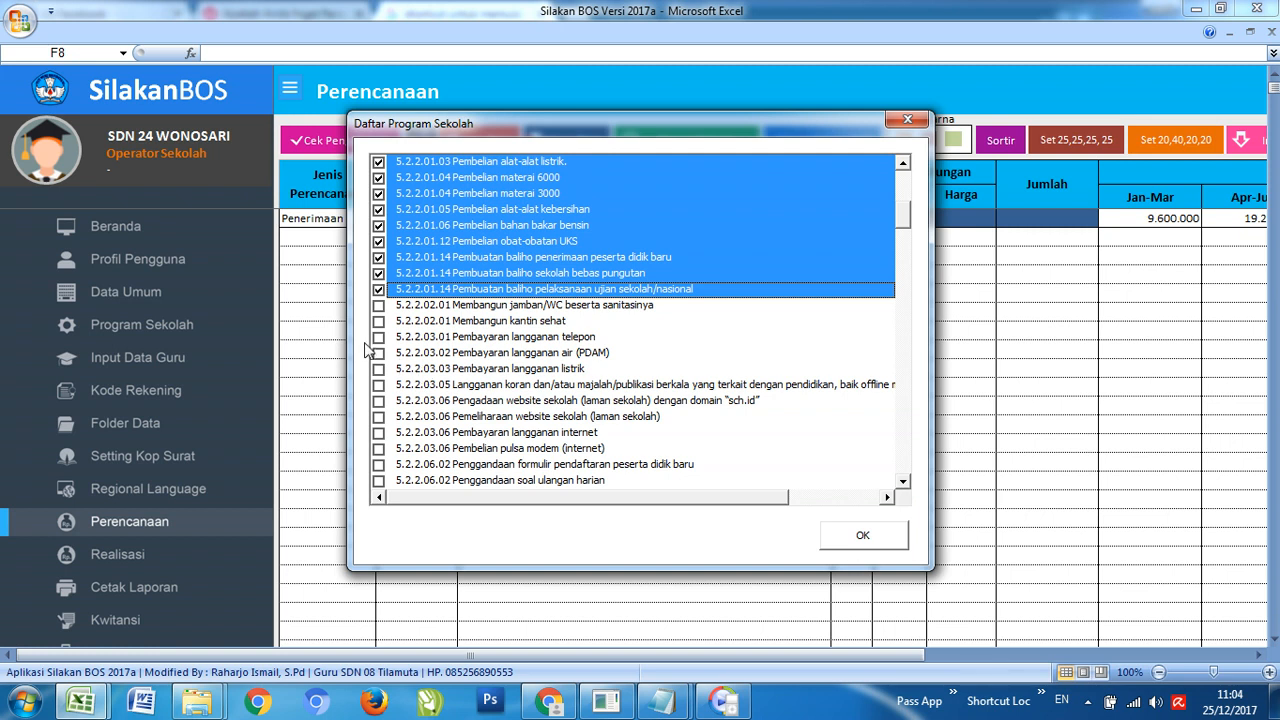
click(379, 337)
click(379, 353)
click(379, 369)
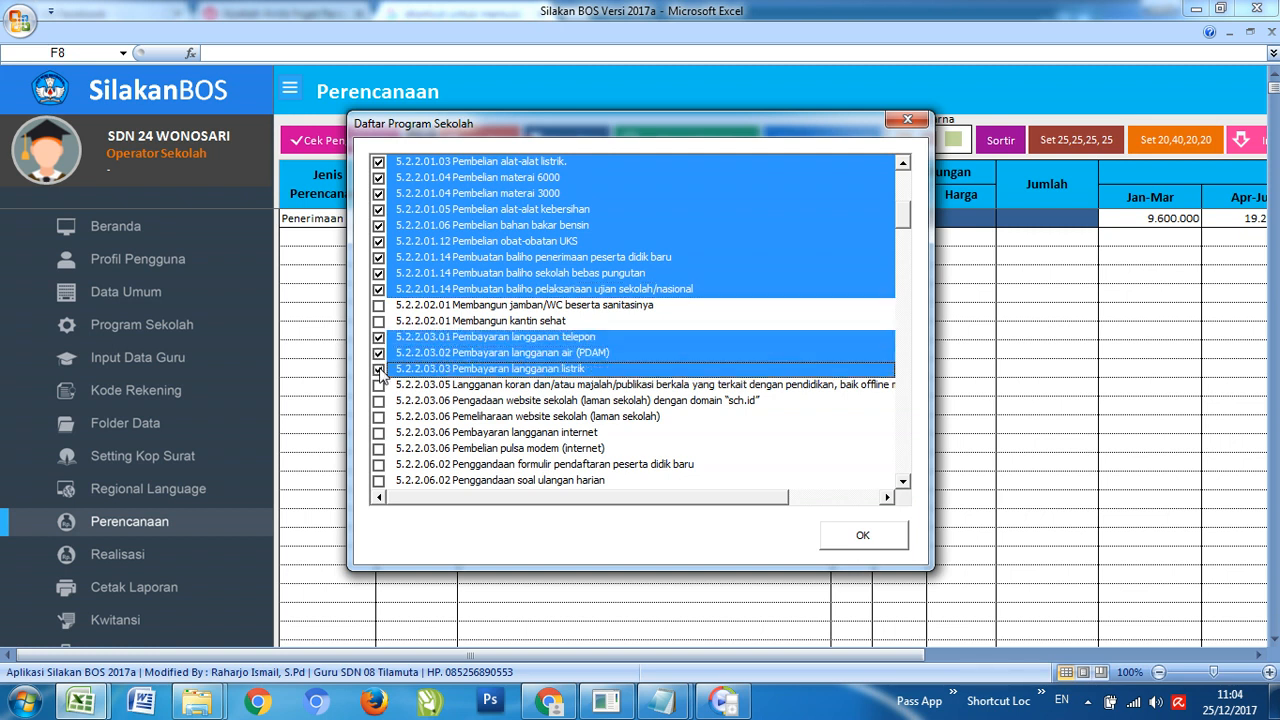
click(864, 539)
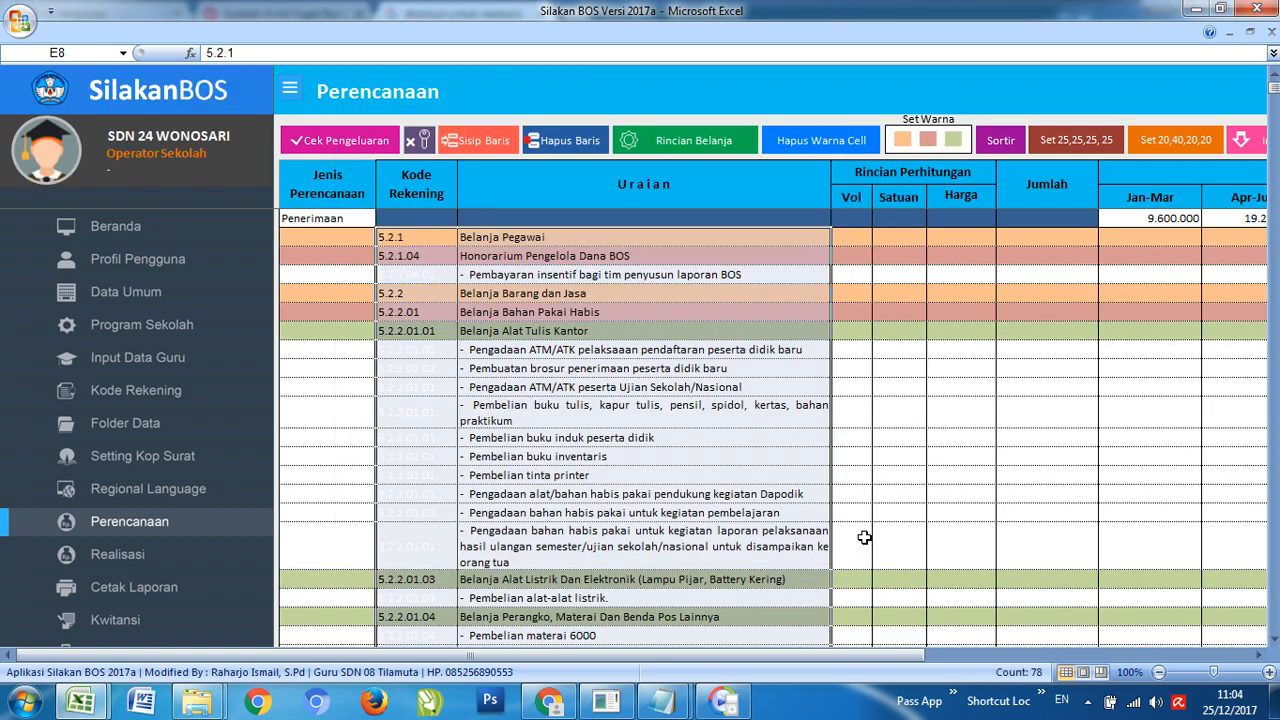
Examine the inserted expense groups and activity rows in the Uraian column.
click(718, 436)
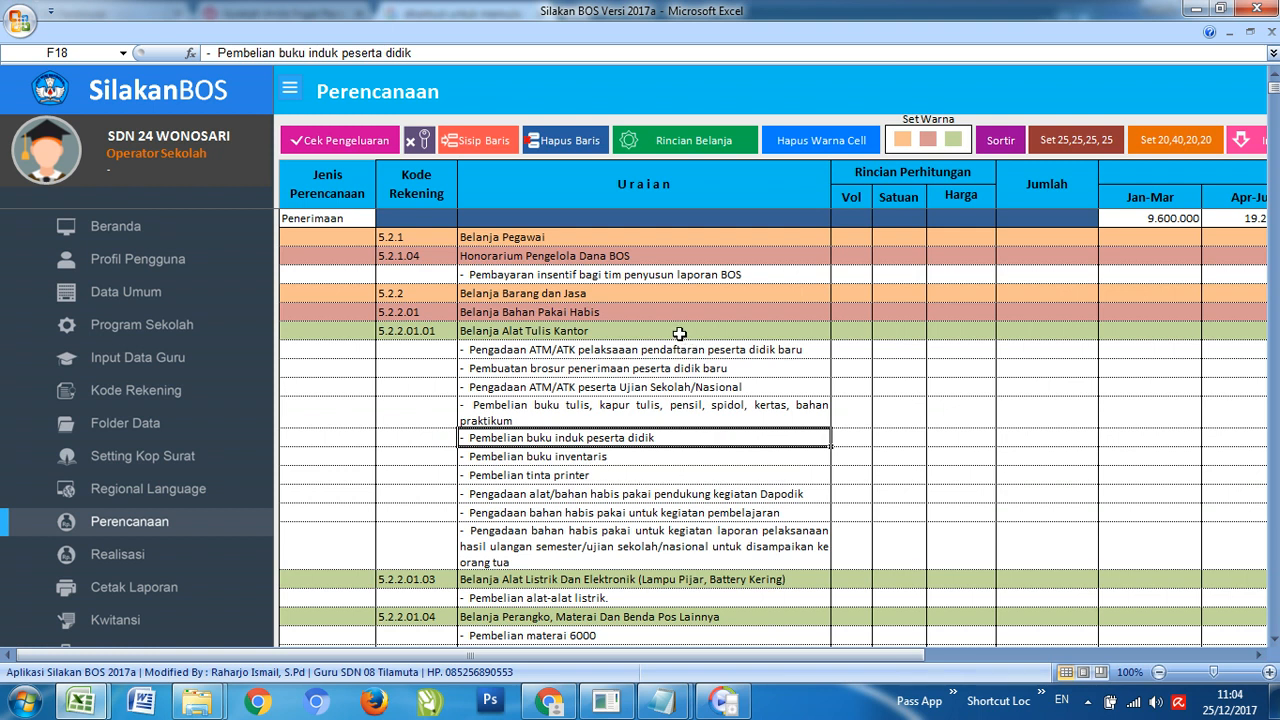
click(663, 241)
click(656, 258)
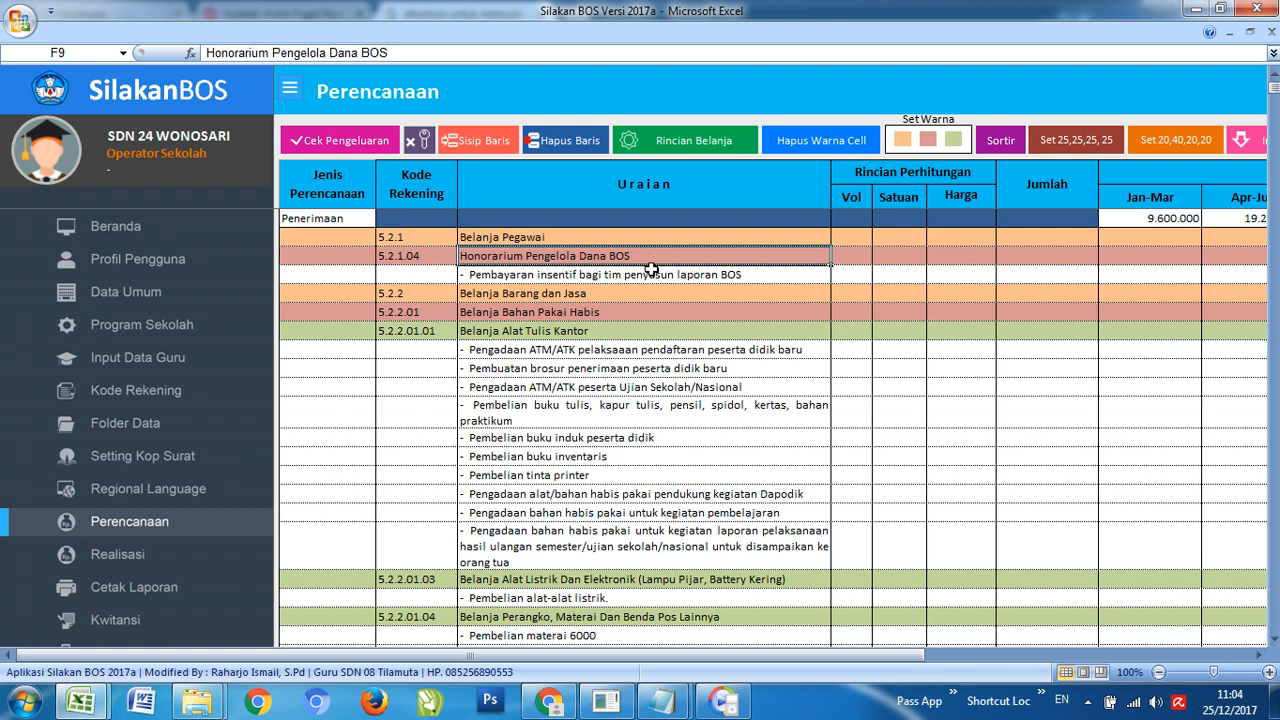
click(650, 275)
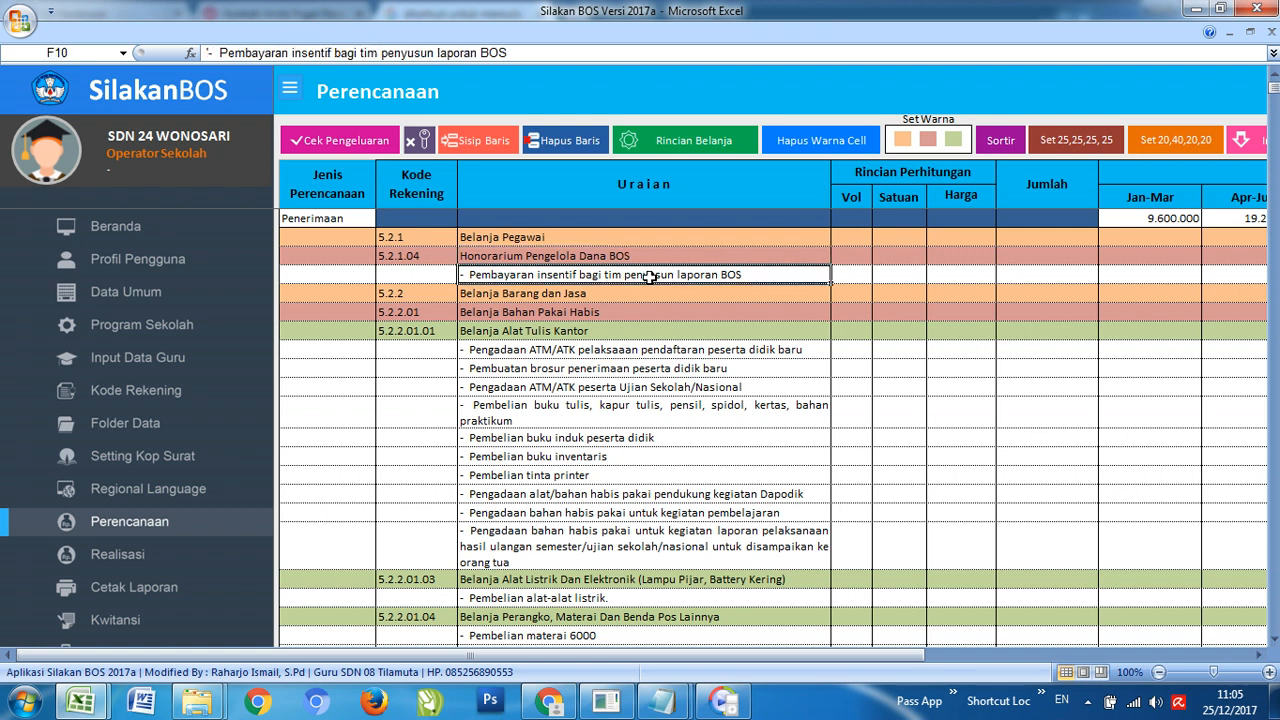
click(643, 418)
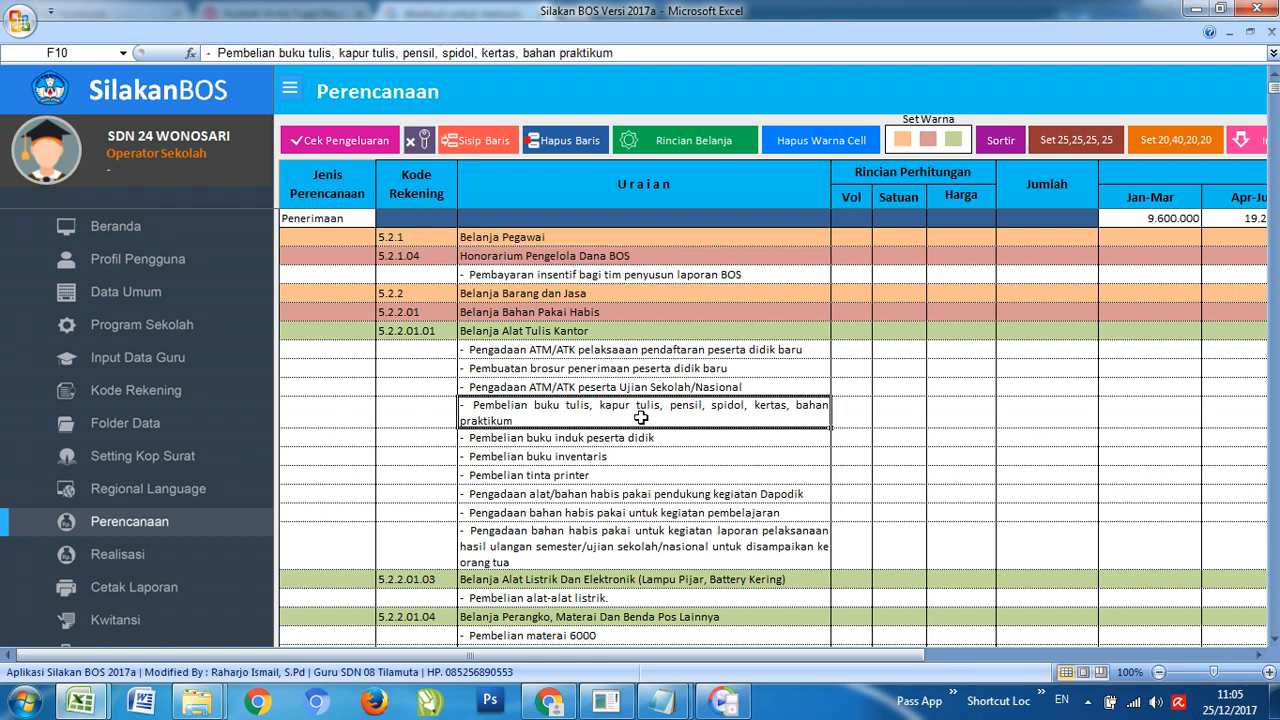
click(626, 352)
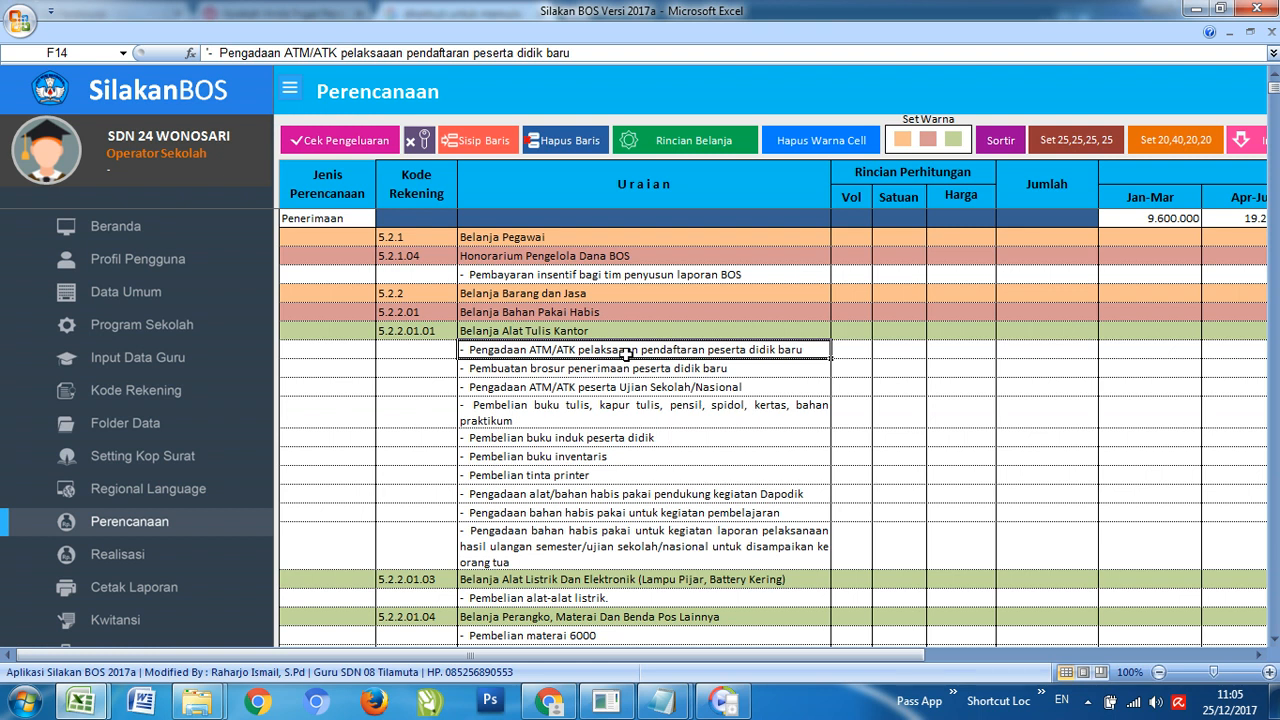
Examine the Vol, Satuan, Harga and neighbouring calculation cells in the row for the BOS report team incentive payment.
click(852, 277)
key(Right)
key(Right)
key(Left)
key(Left)
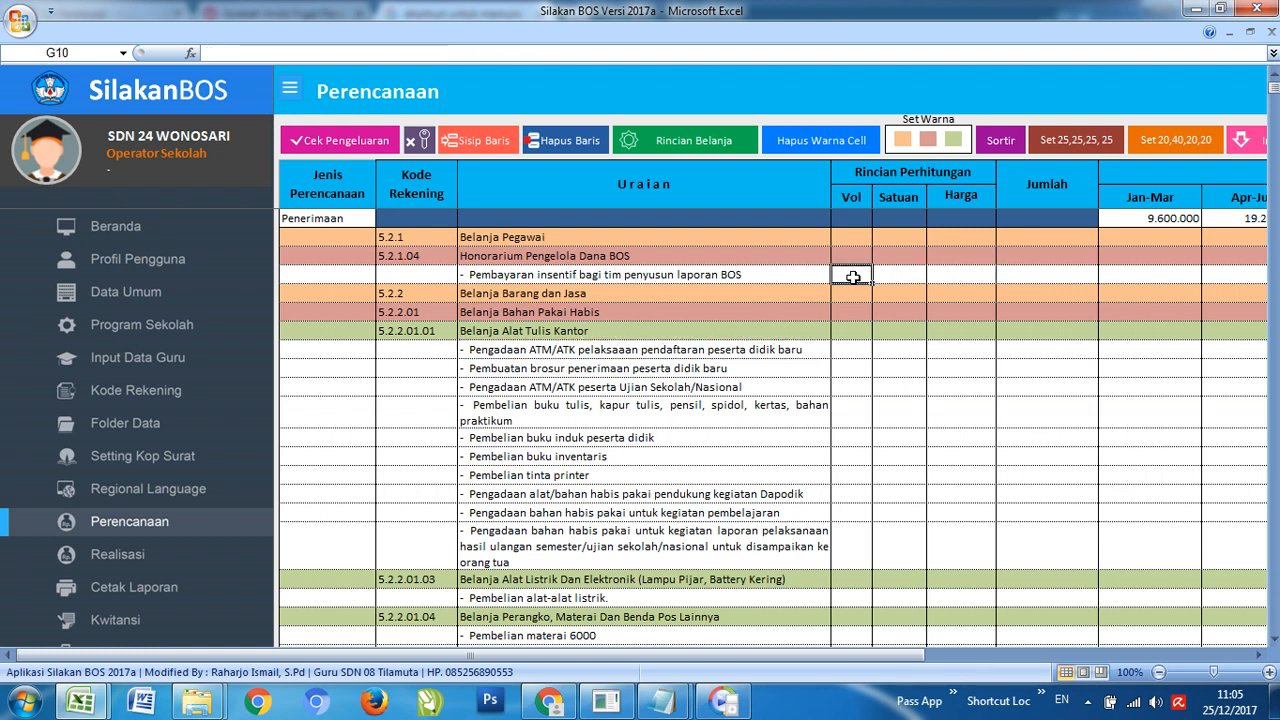
key(Right)
key(Right)
key(Left)
key(Left)
key(Left)
key(Right)
key(Right)
key(Right)
key(Right)
key(Right)
key(Left)
key(Left)
key(Left)
key(Left)
key(Right)
key(Right)
key(Left)
key(Left)
key(Right)
key(Right)
key(Left)
key(Left)
key(Left)
key(Right)
key(Right)
key(Right)
key(Right)
key(Right)
key(Right)
key(Right)
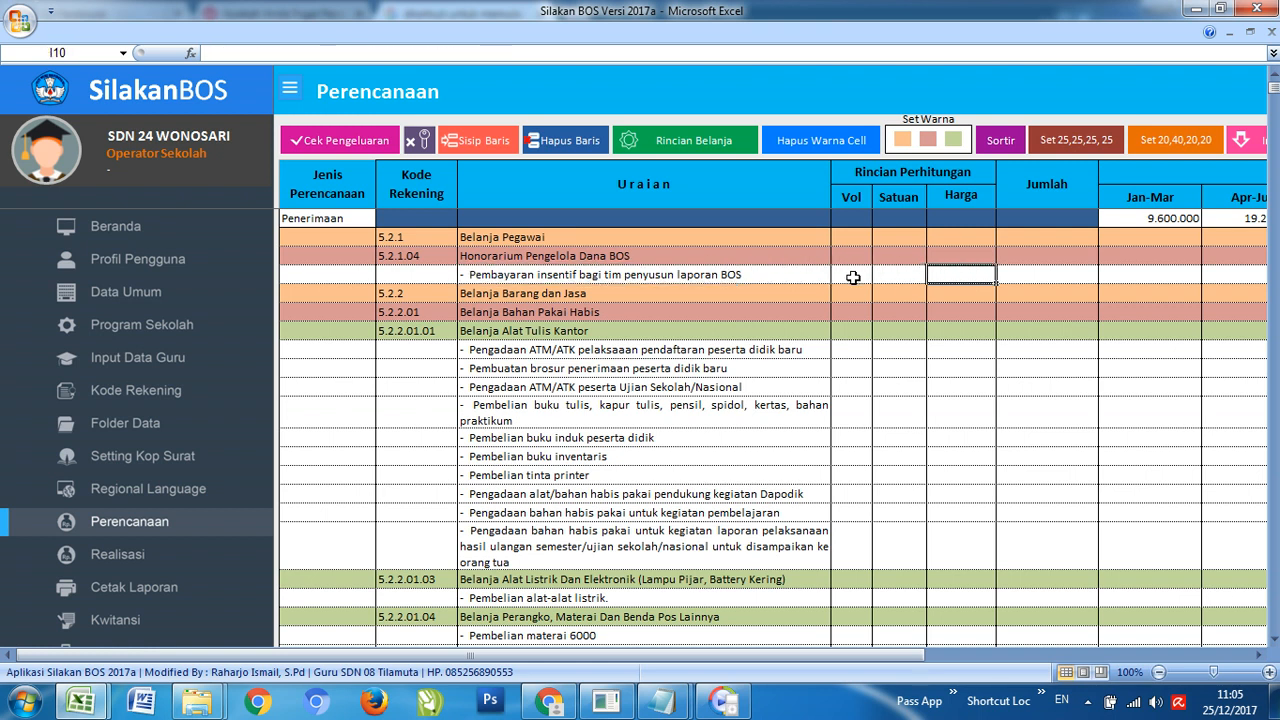
key(Left)
key(Left)
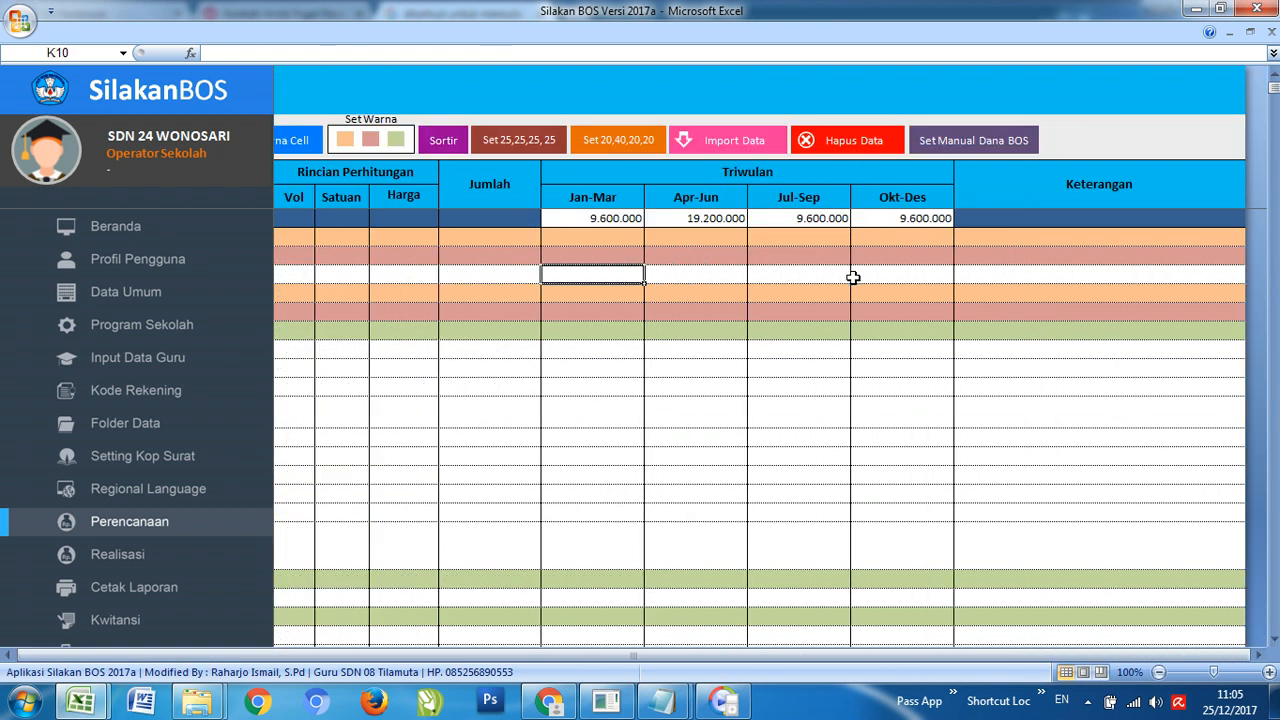
Examine the Penerimaan fund amounts for the four quarters, Jan-Mar through Okt-Des, comparing Jan-Mar with Apr-Jun.
click(632, 220)
click(679, 219)
click(802, 222)
click(624, 222)
click(690, 220)
click(634, 219)
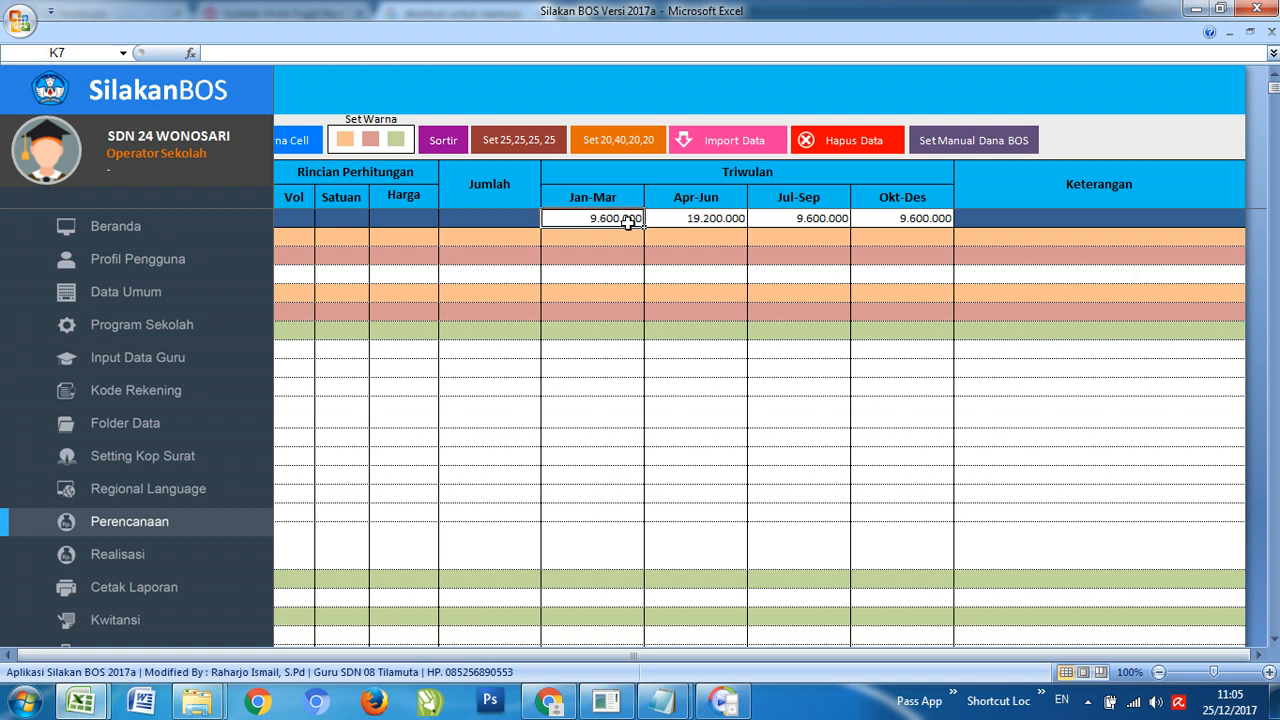
click(692, 220)
click(802, 222)
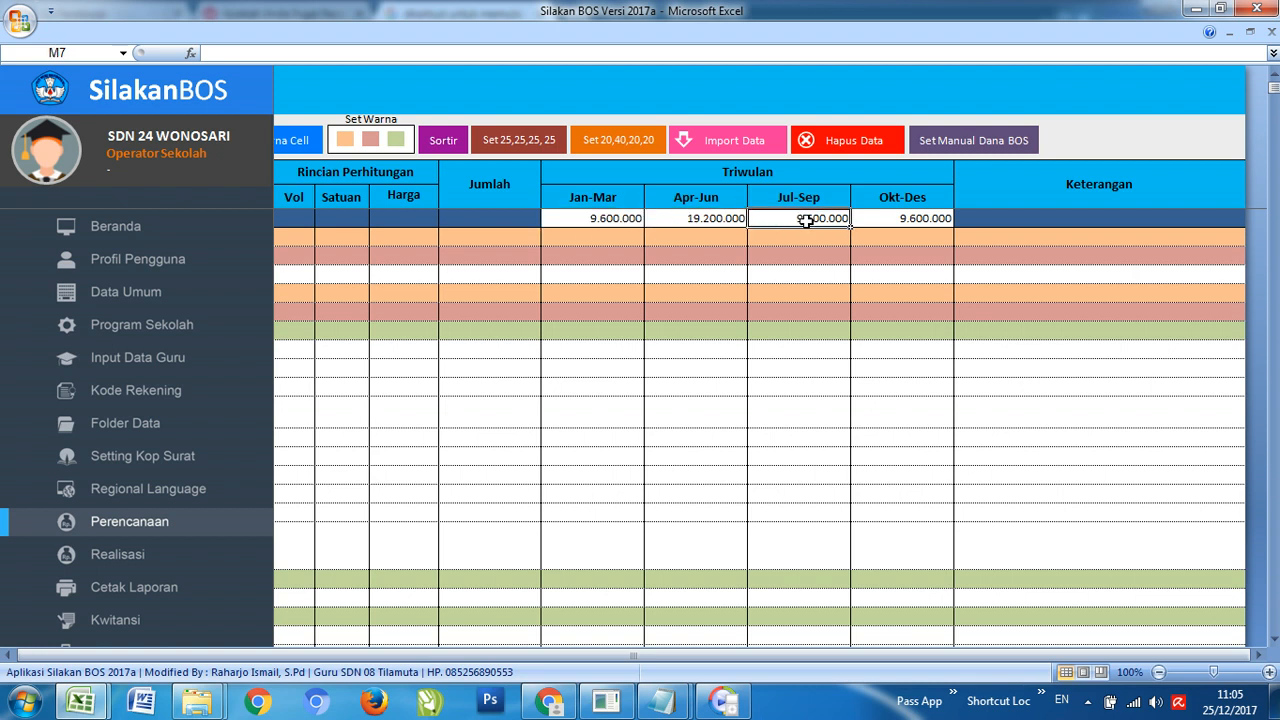
click(889, 219)
click(612, 220)
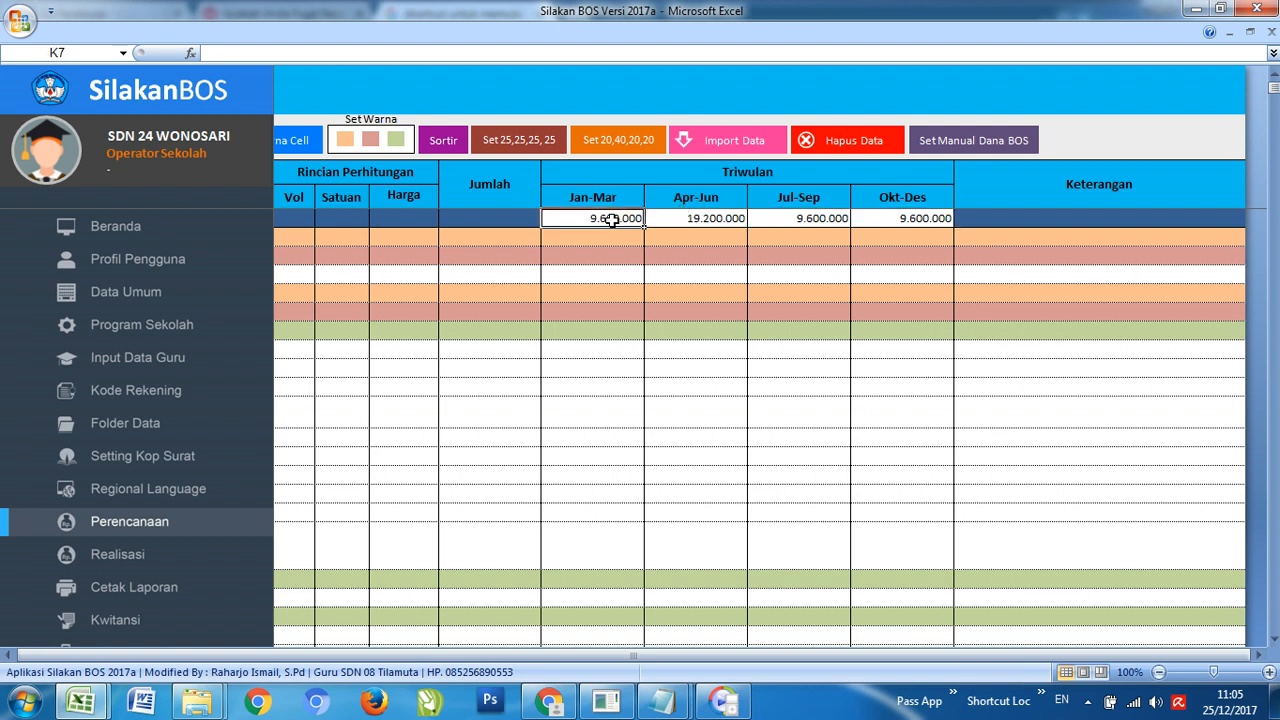
click(707, 220)
click(629, 219)
click(697, 219)
click(628, 216)
Check the Jumlah Siswa entry in the school's Data Umum.
click(140, 293)
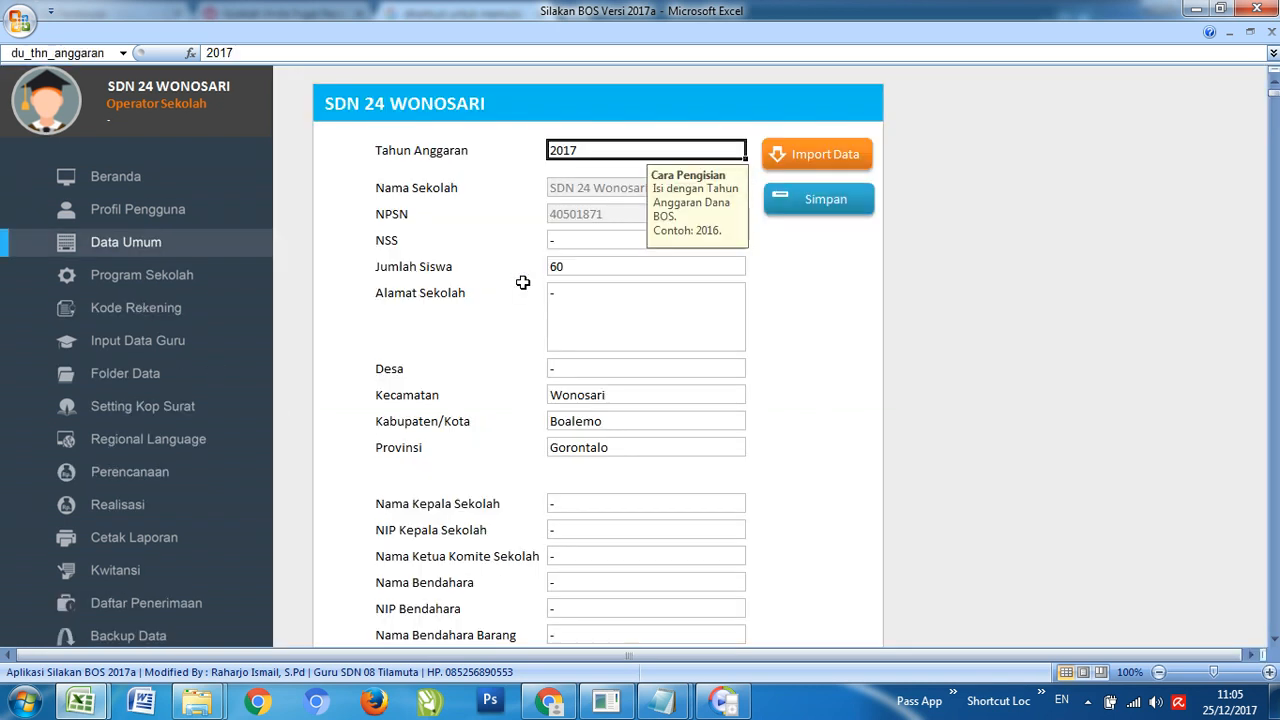
click(586, 266)
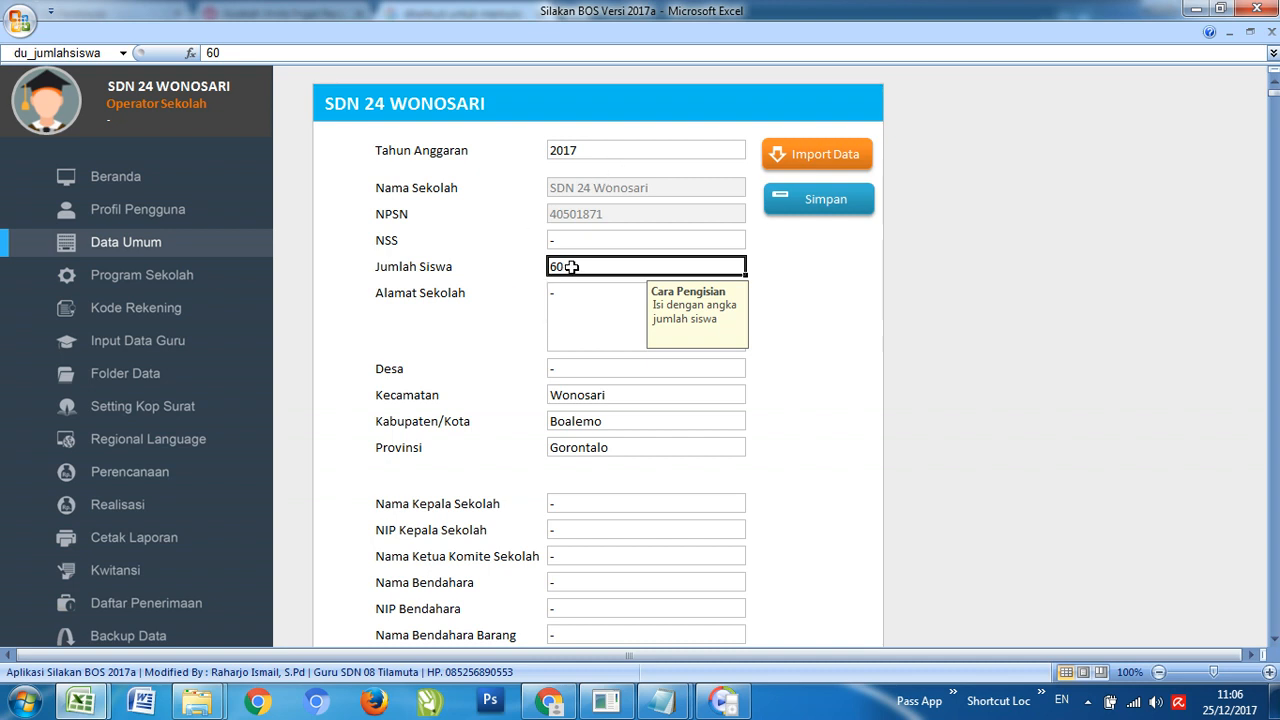
click(496, 264)
click(563, 268)
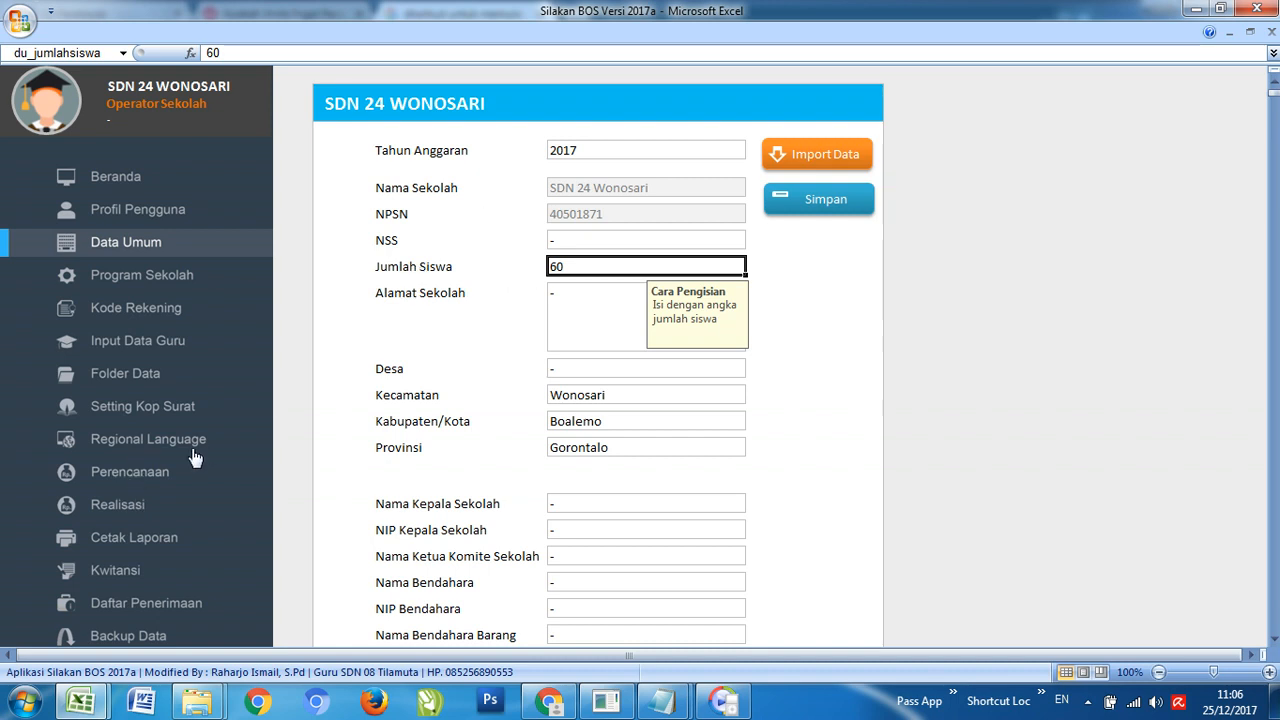
Return to Perencanaan and review each quarter's Penerimaan amount against the student count.
click(128, 478)
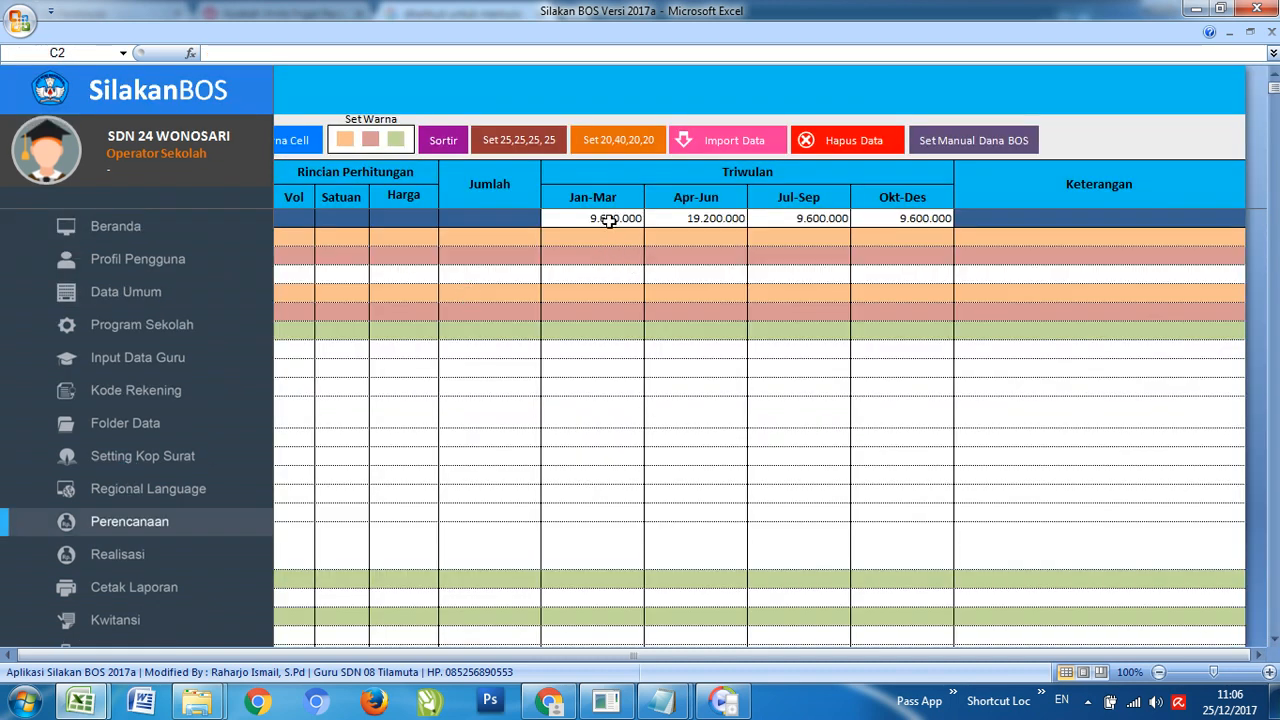
click(622, 218)
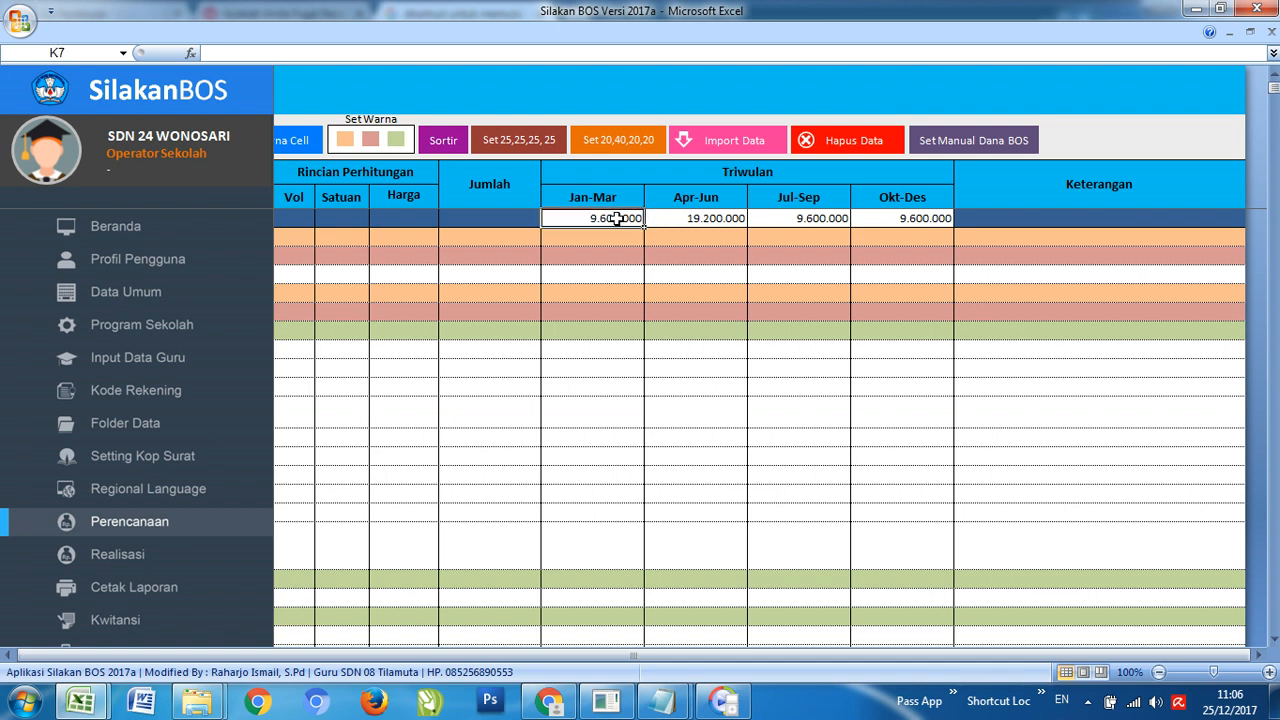
click(701, 218)
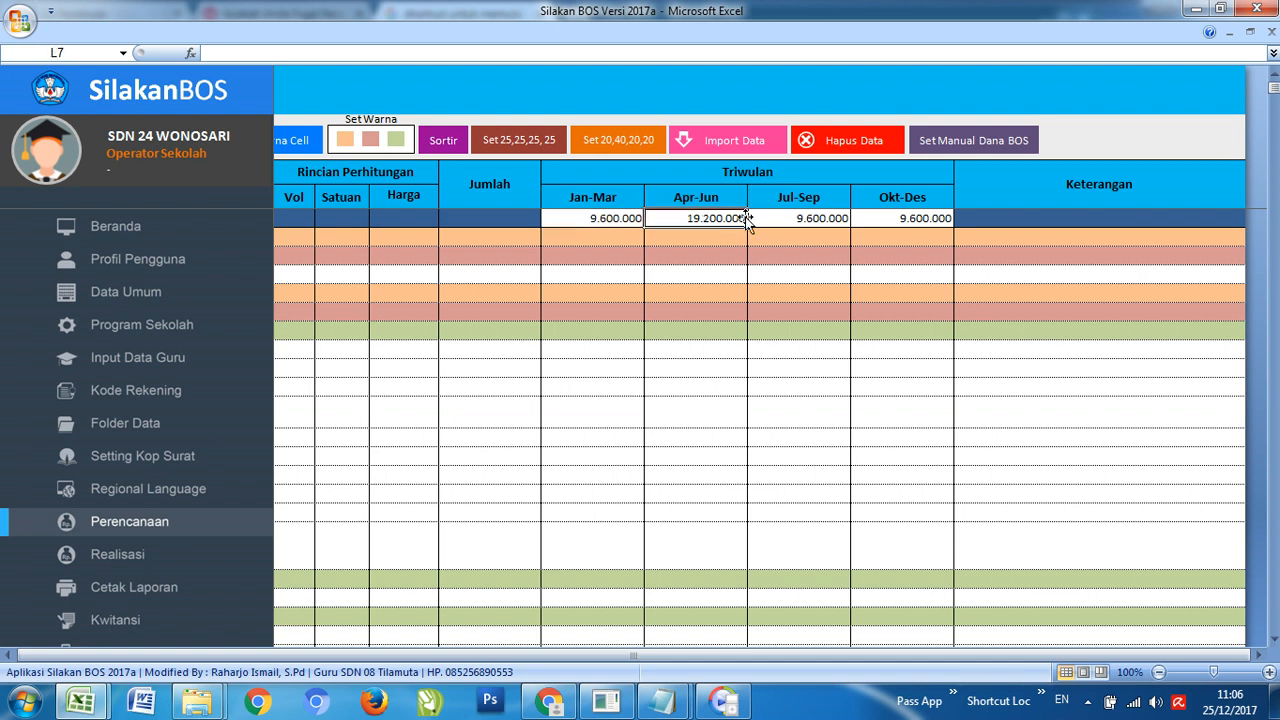
click(792, 218)
click(880, 218)
click(826, 218)
click(720, 218)
click(622, 218)
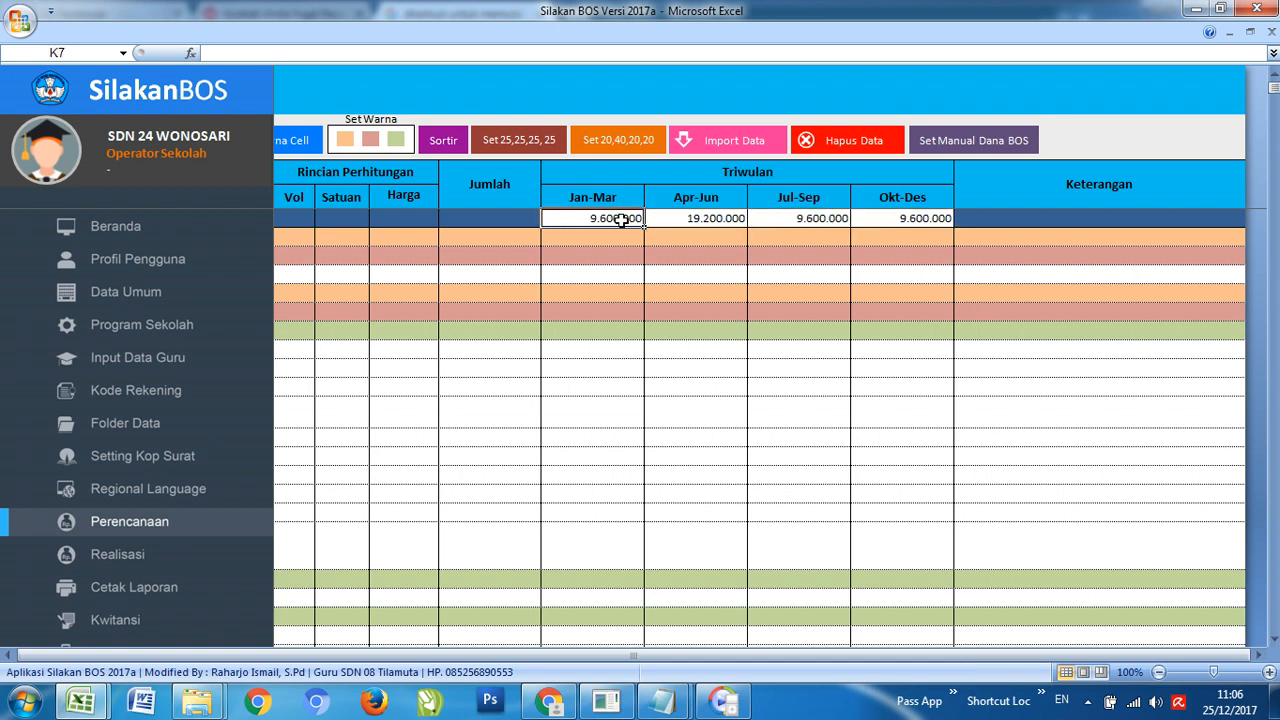
click(796, 218)
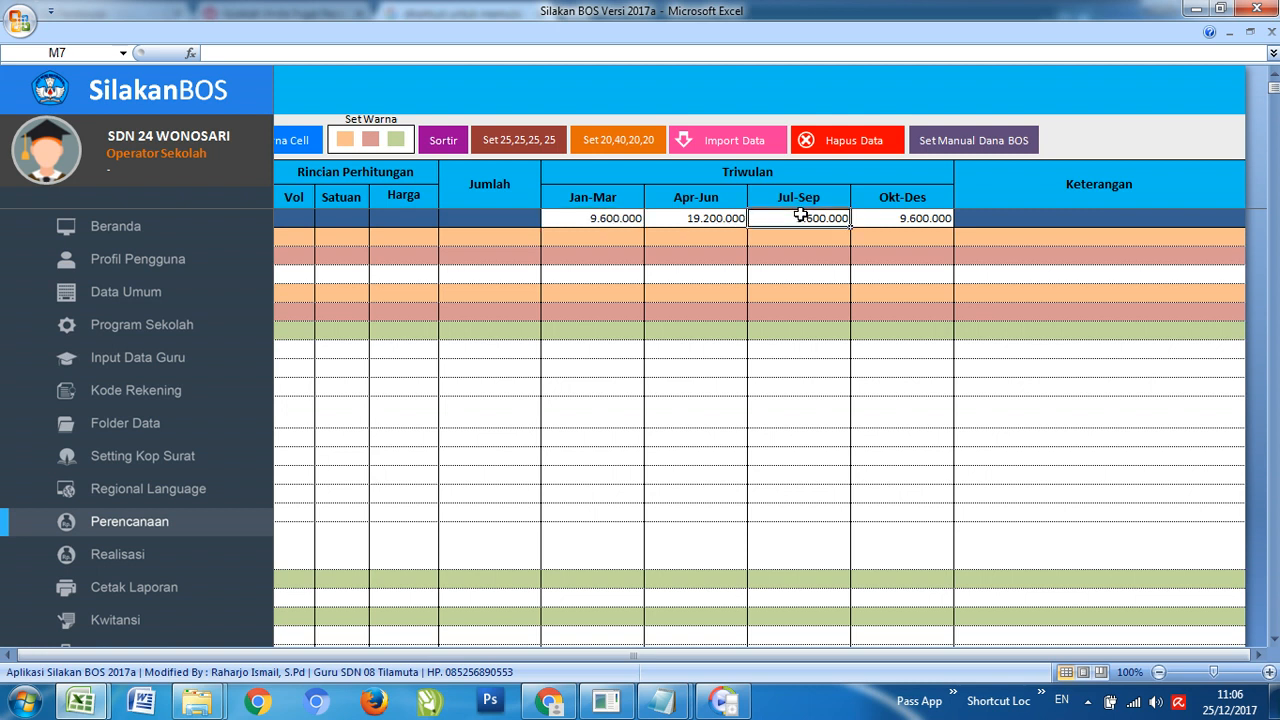
click(894, 218)
click(733, 218)
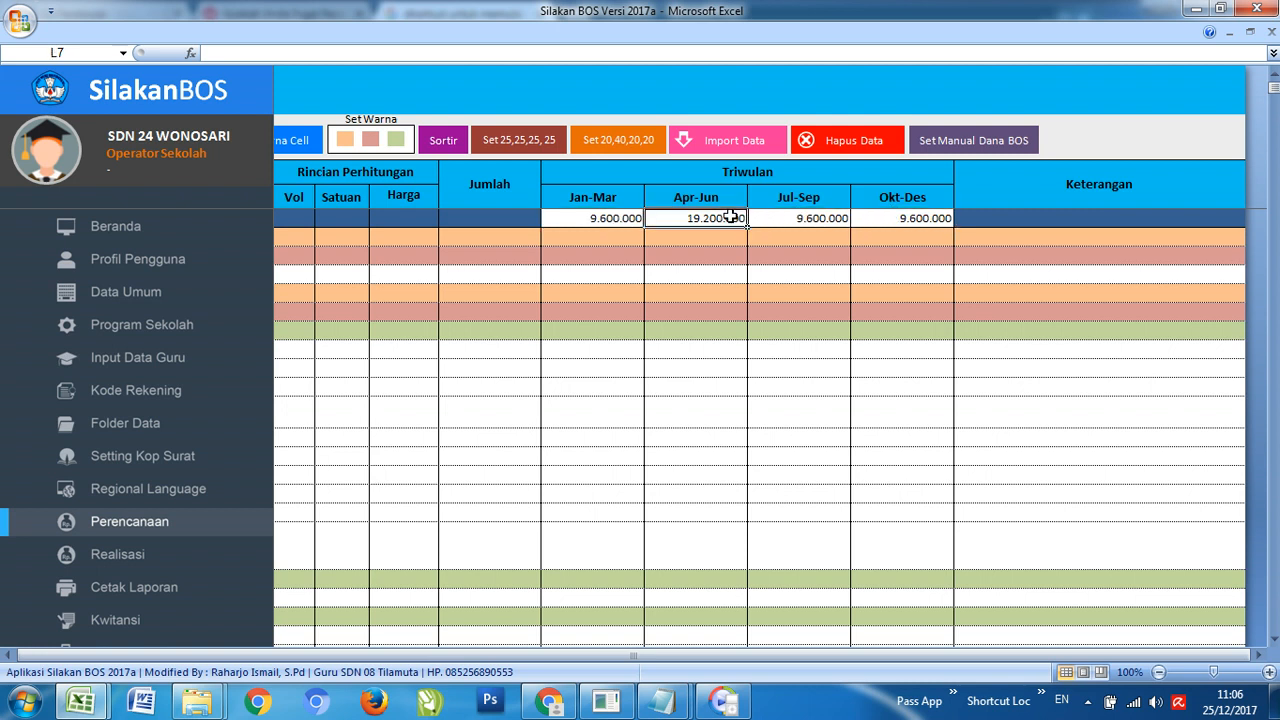
click(626, 220)
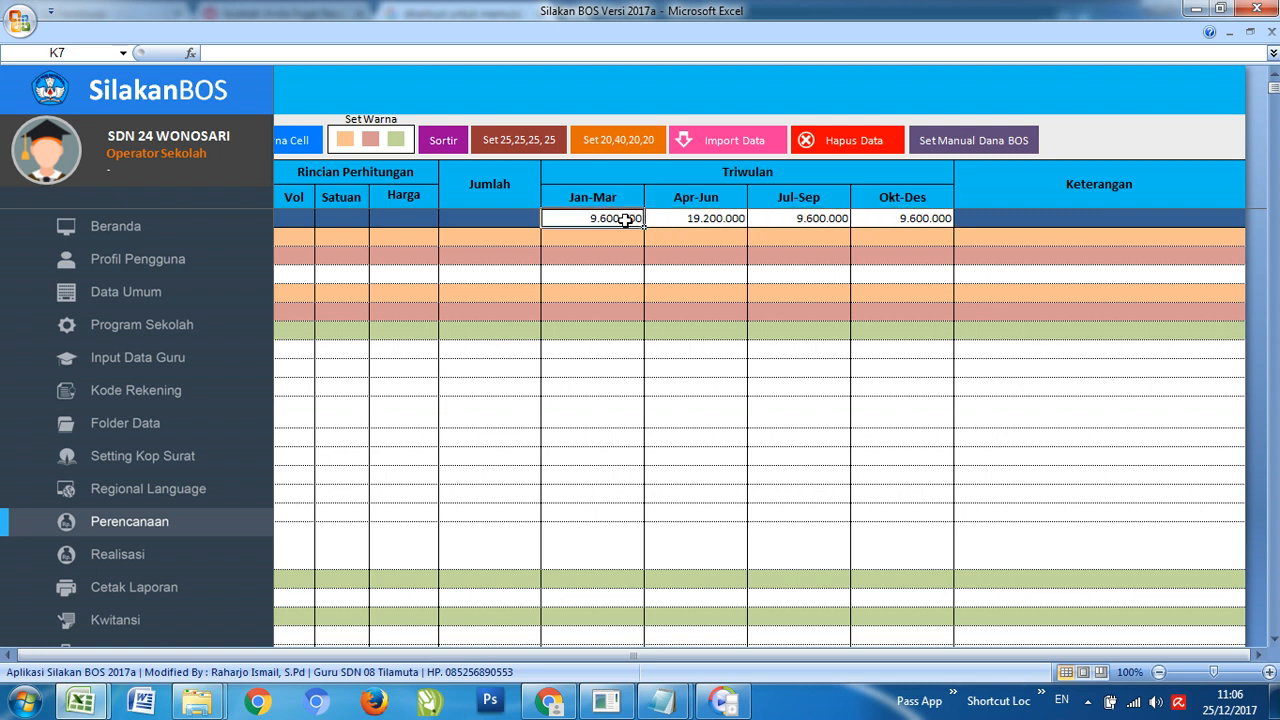
Switch the BOS funds to manual entry and set the Jan-Mar Penerimaan amount to 10.600.000.
click(981, 142)
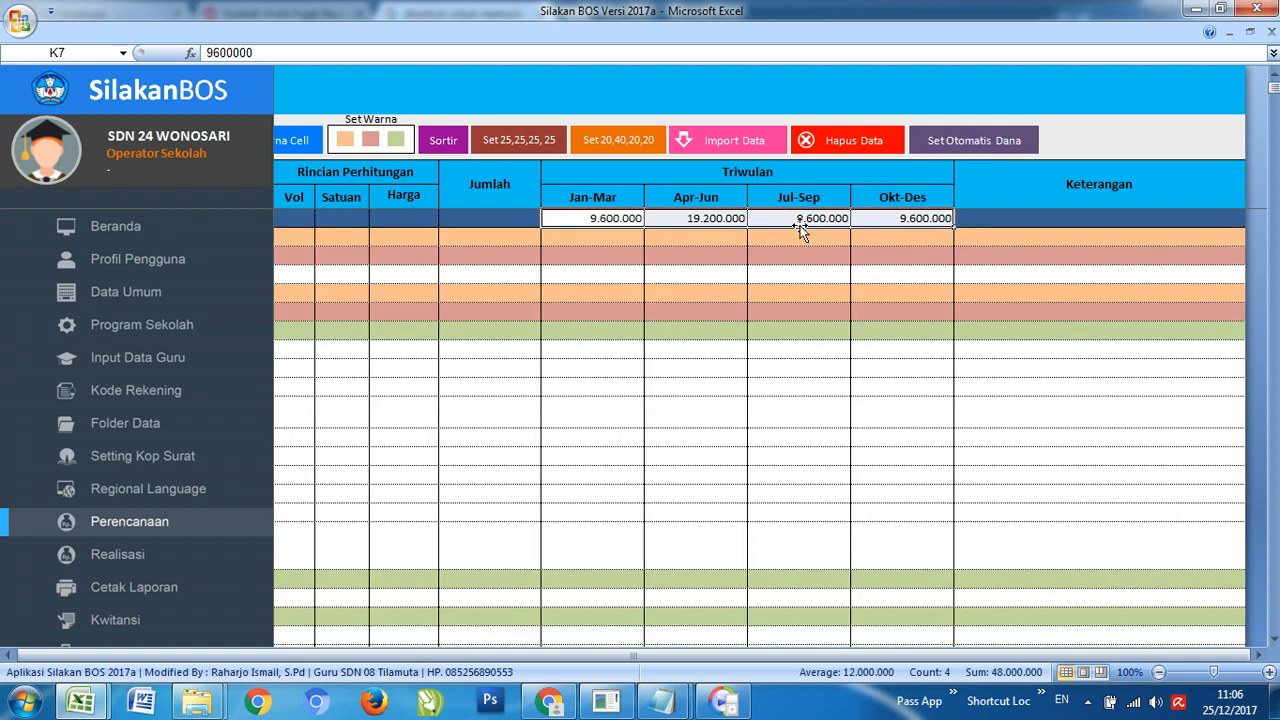
double_click(621, 220)
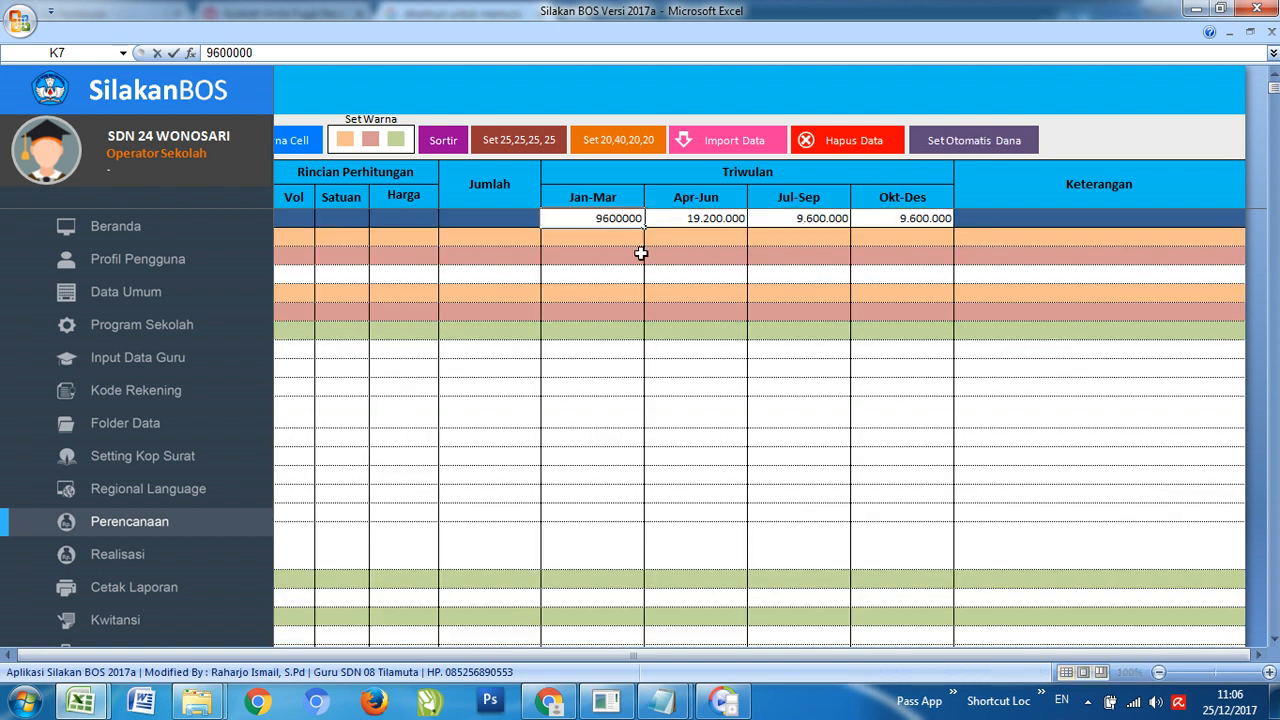
key(Right)
key(Home)
key(shift+Right)
text(10)
key(Return)
click(615, 218)
click(686, 217)
click(601, 219)
double_click(700, 217)
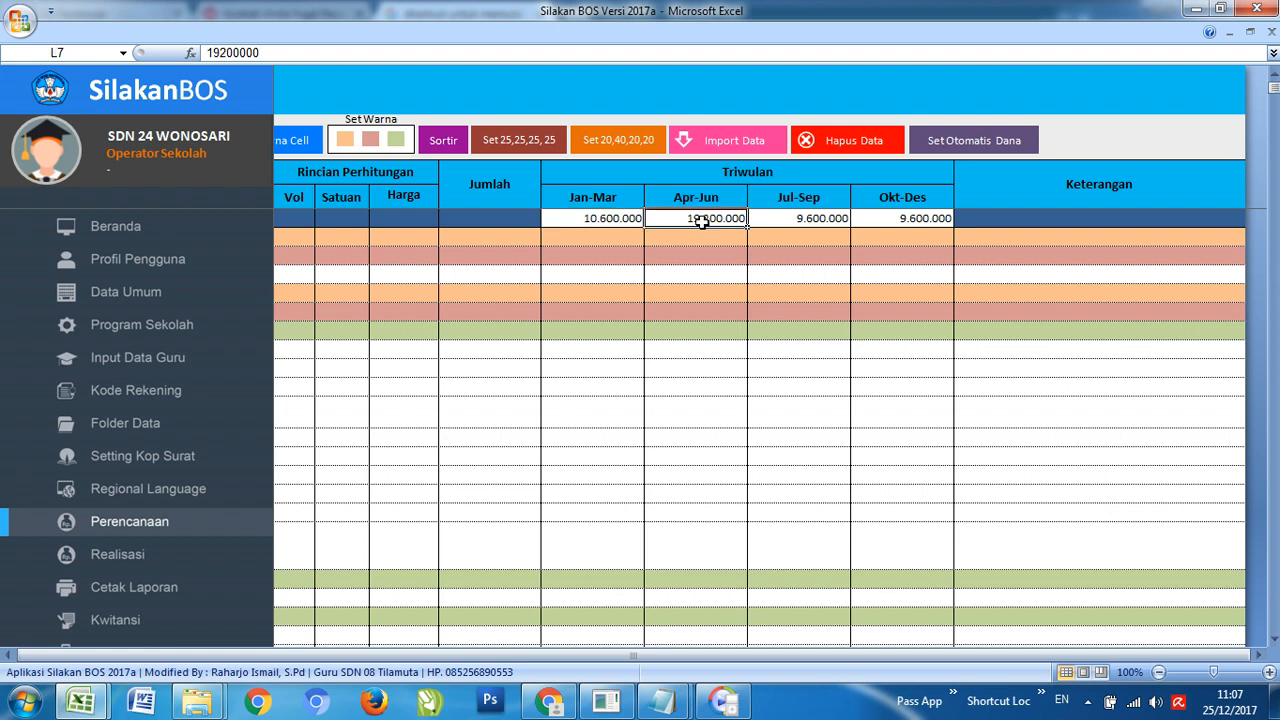
click(808, 217)
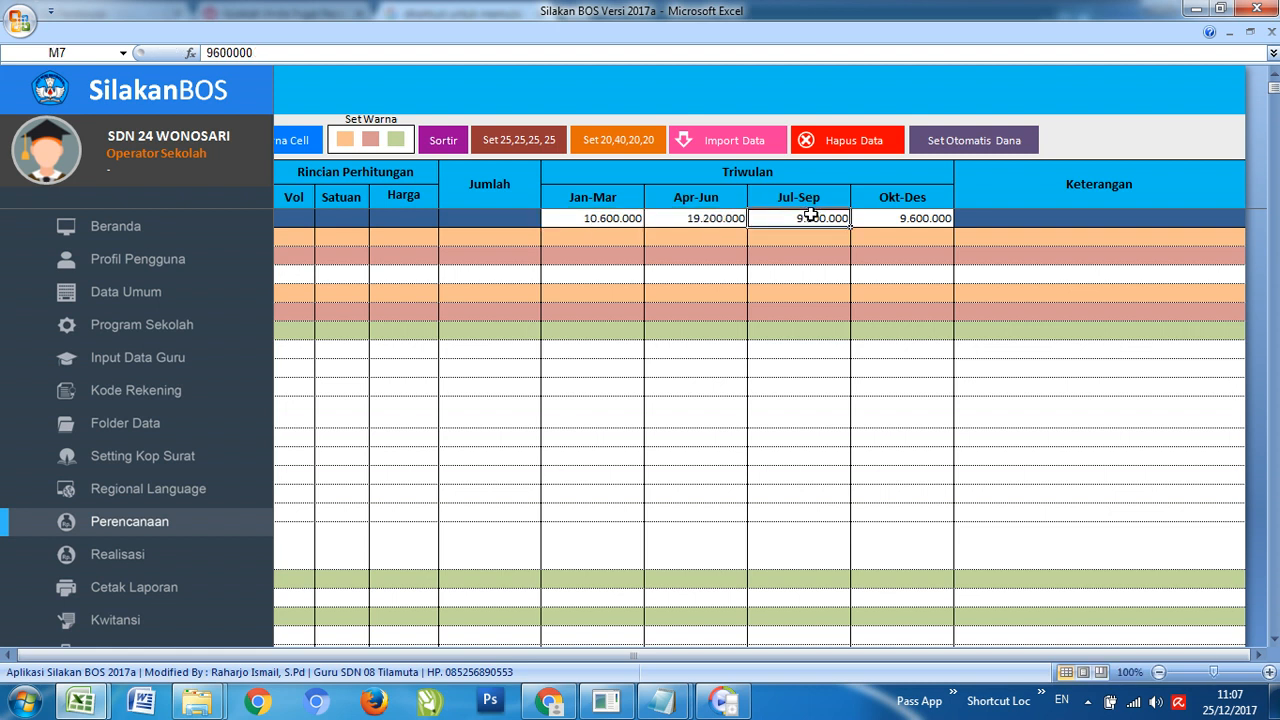
click(620, 217)
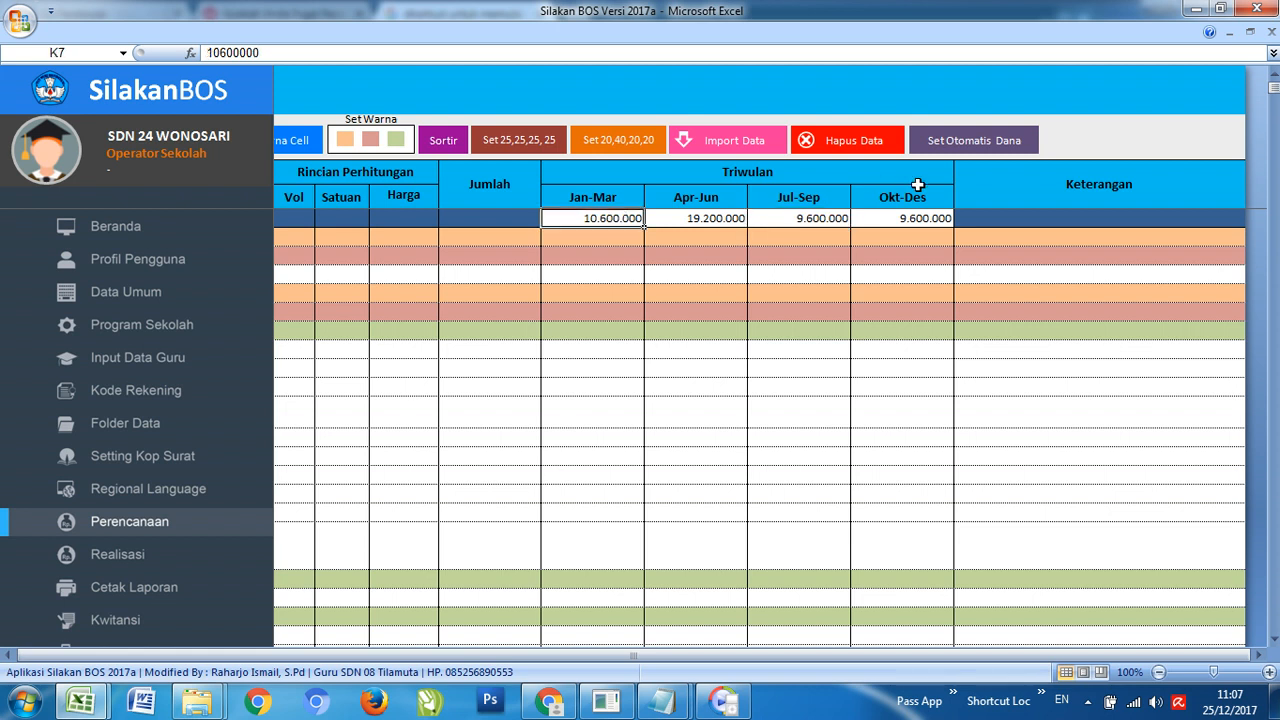
Set the BOS funds back to automatic calculation and check the quarterly Penerimaan amounts.
click(997, 145)
click(592, 290)
click(605, 219)
click(692, 220)
click(828, 218)
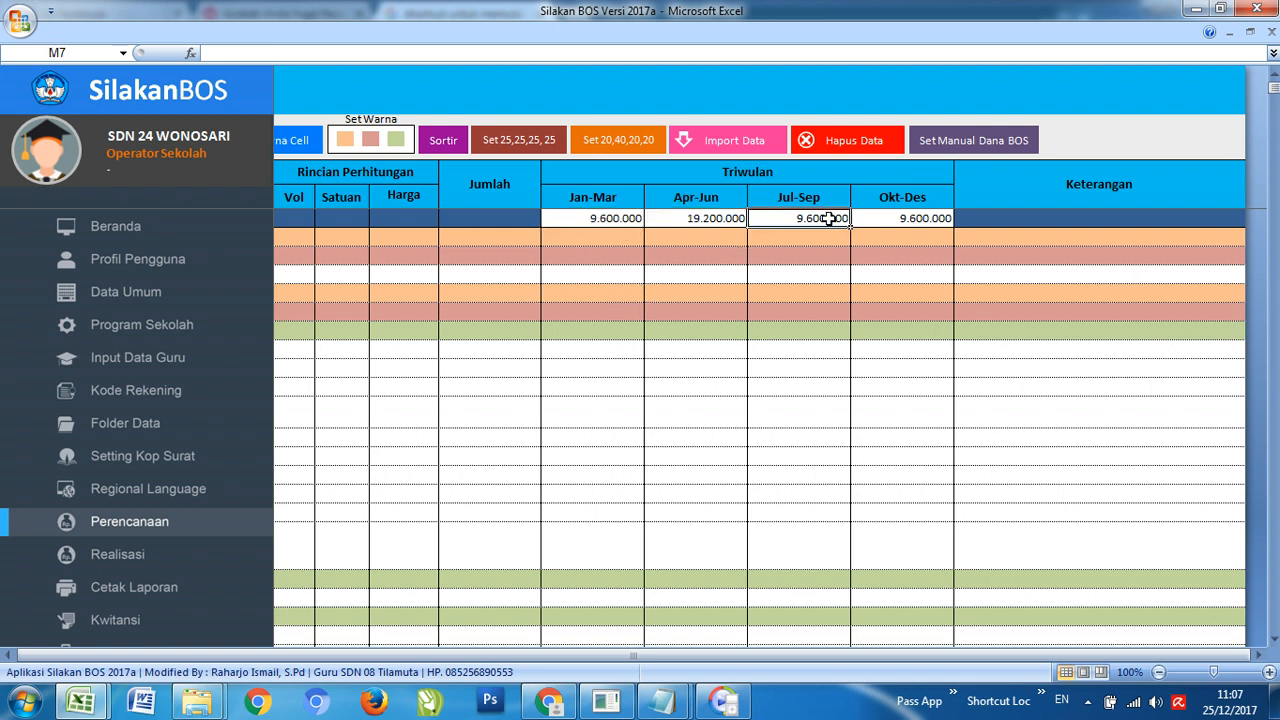
click(908, 217)
Set the Vol of the Pembayaran insentif bagi tim penyusun laporan BOS activity to 12.
click(627, 275)
key(Left)
key(Left)
key(Left)
key(Left)
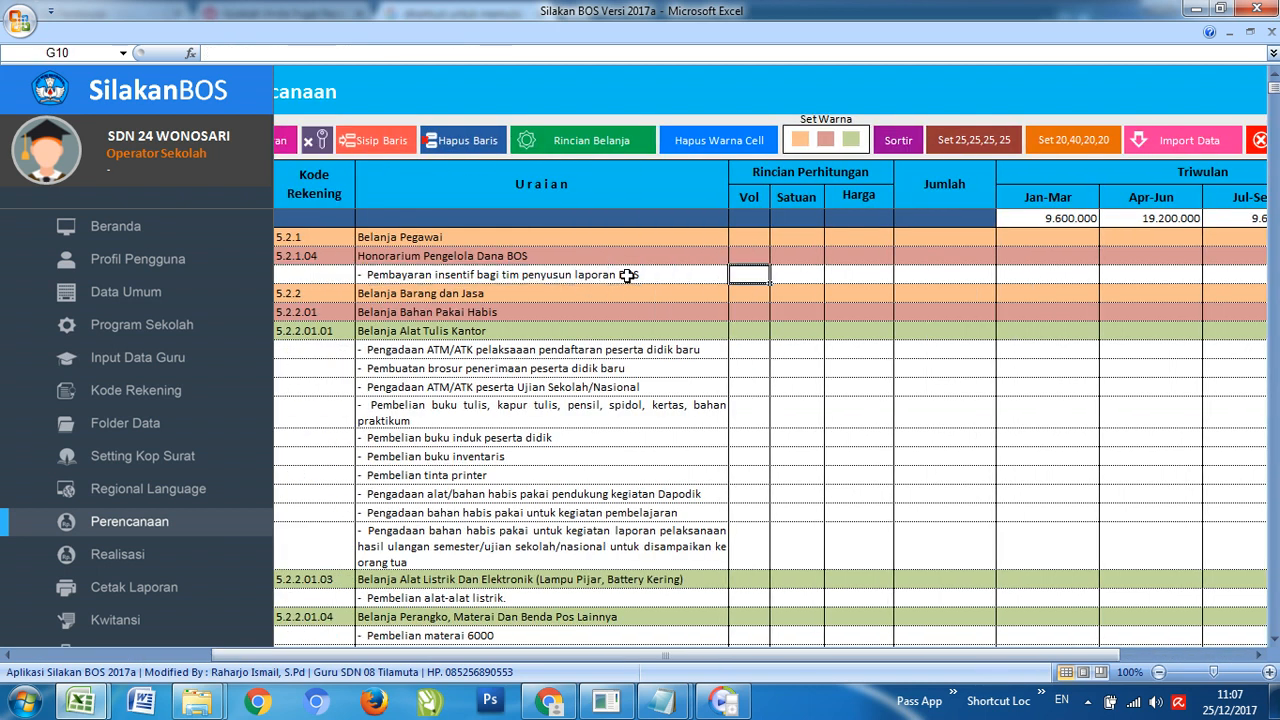
key(Left)
key(Right)
key(Left)
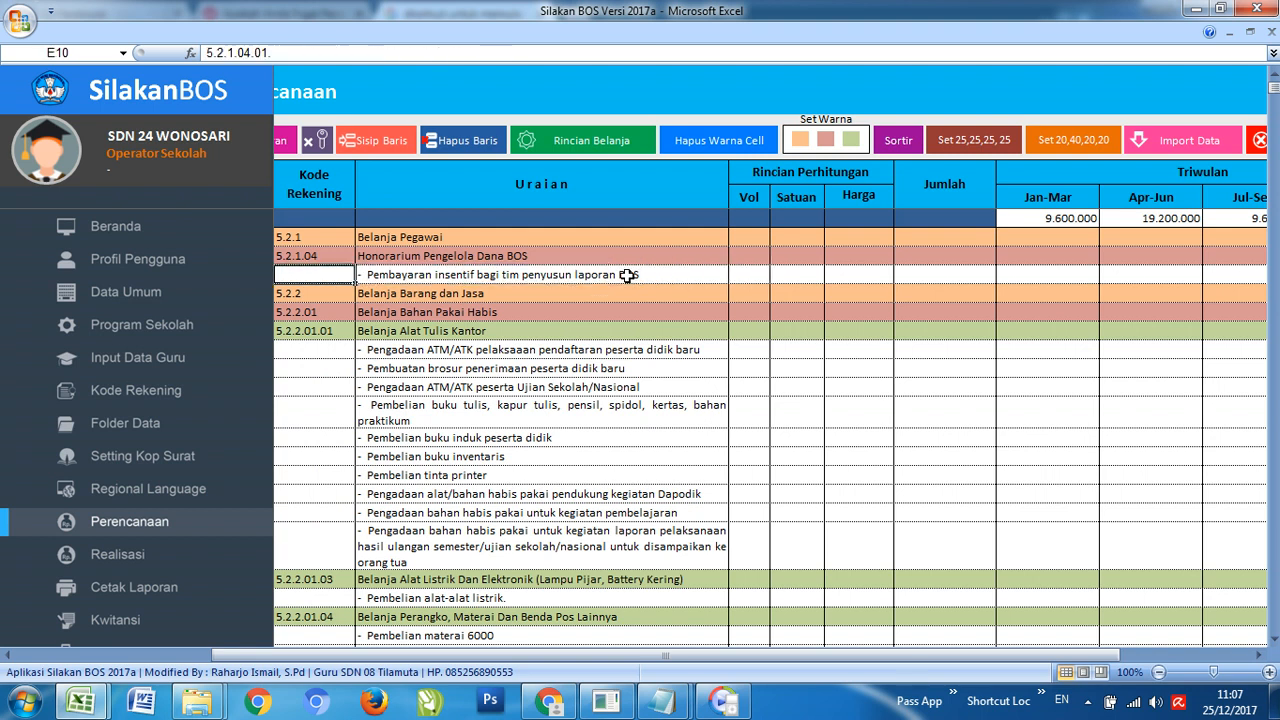
key(Right)
key(Left)
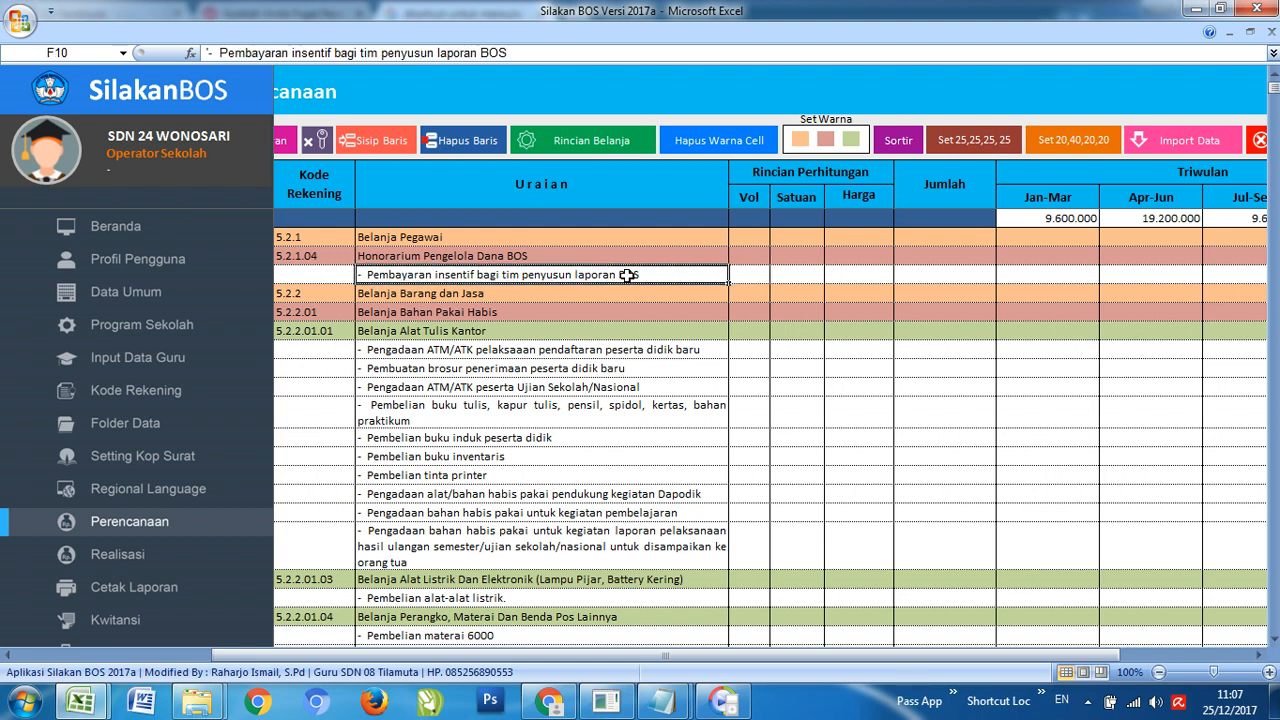
key(Right)
key(Left)
key(Right)
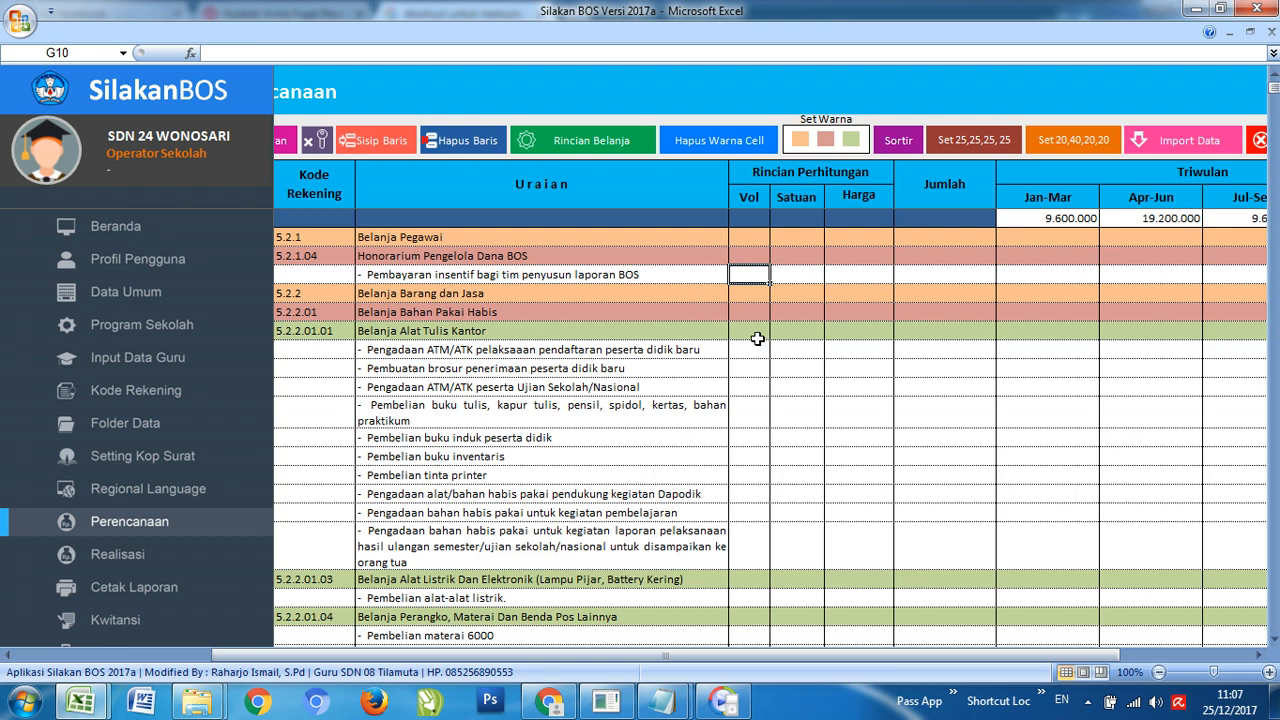
text(12)
key(Return)
Review the incentive payment's Uraian and Vol entries together with its Satuan and Harga cells.
key(Left)
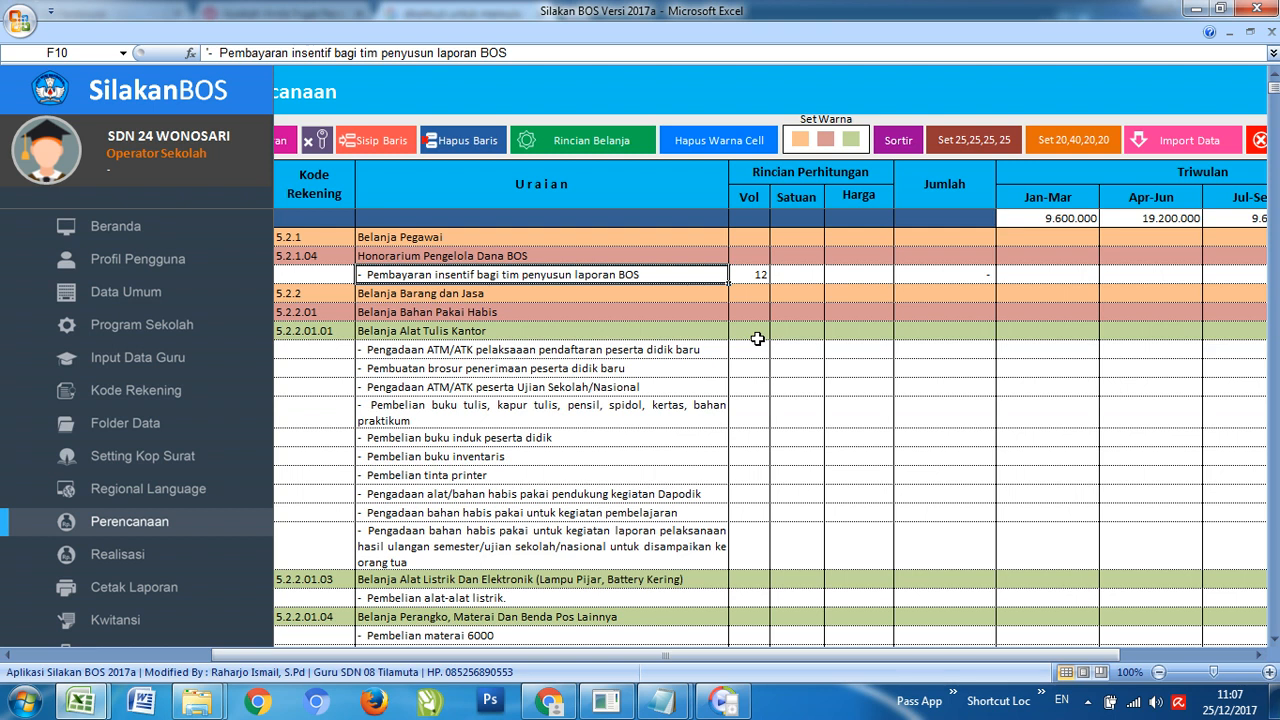
key(Right)
key(Right)
key(Left)
key(Left)
key(Right)
key(Right)
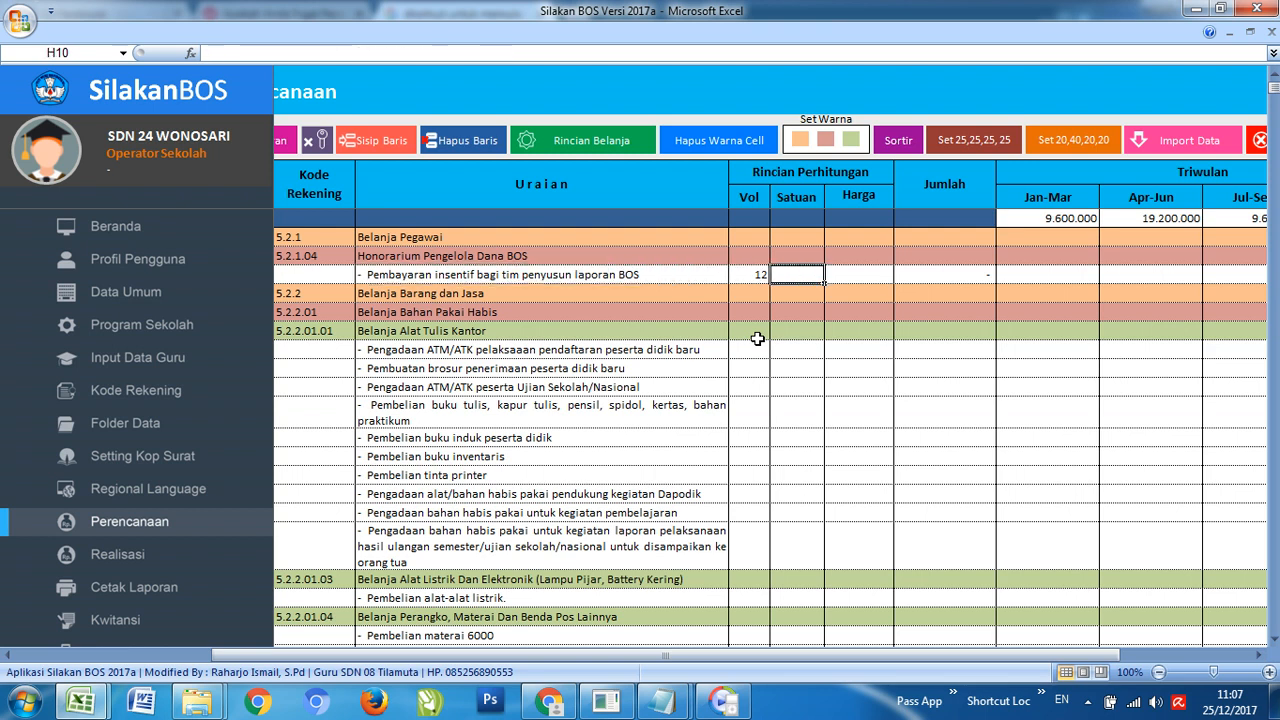
key(Right)
key(Left)
key(Left)
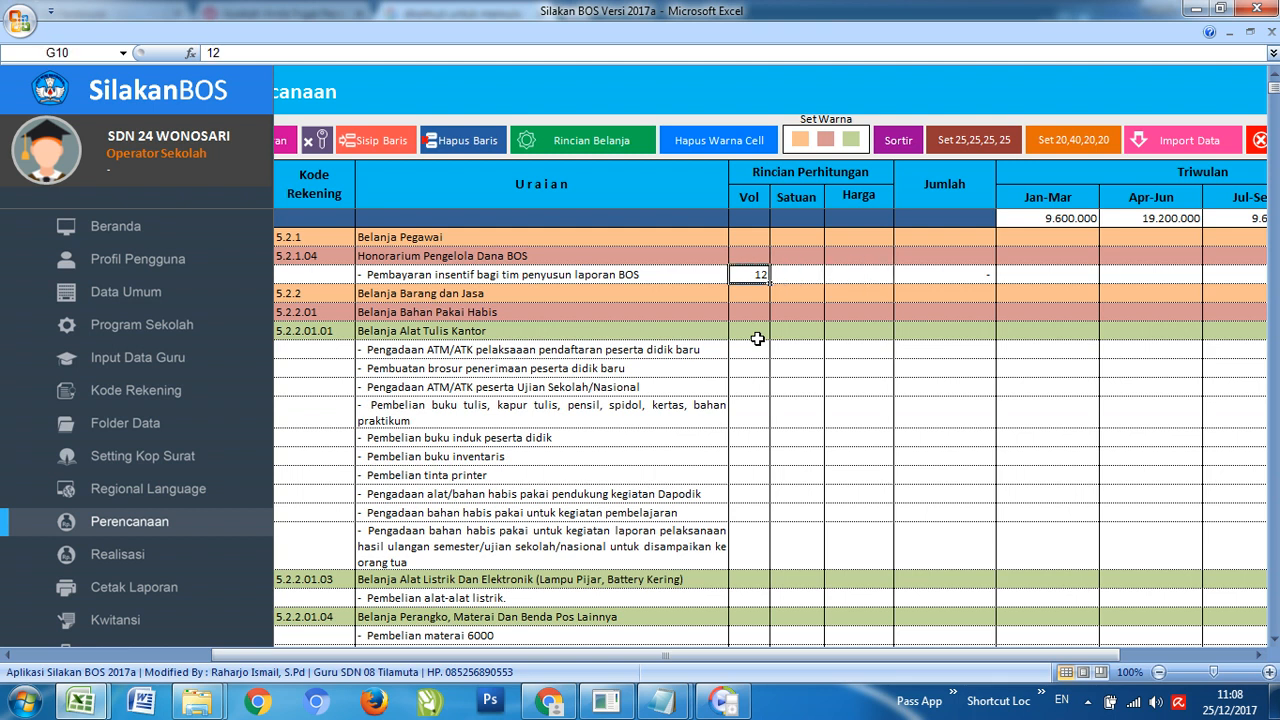
key(Left)
key(Down)
key(Down)
key(Up)
key(Up)
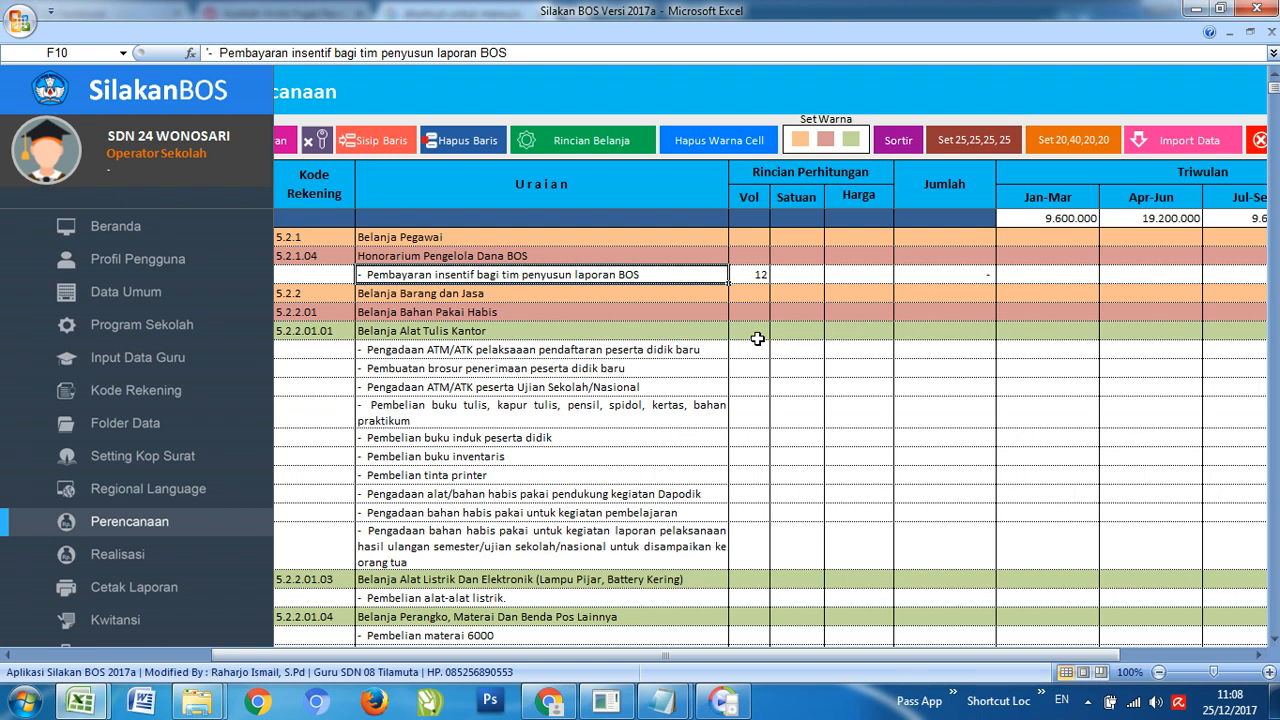
key(Down)
key(Up)
key(Right)
key(Right)
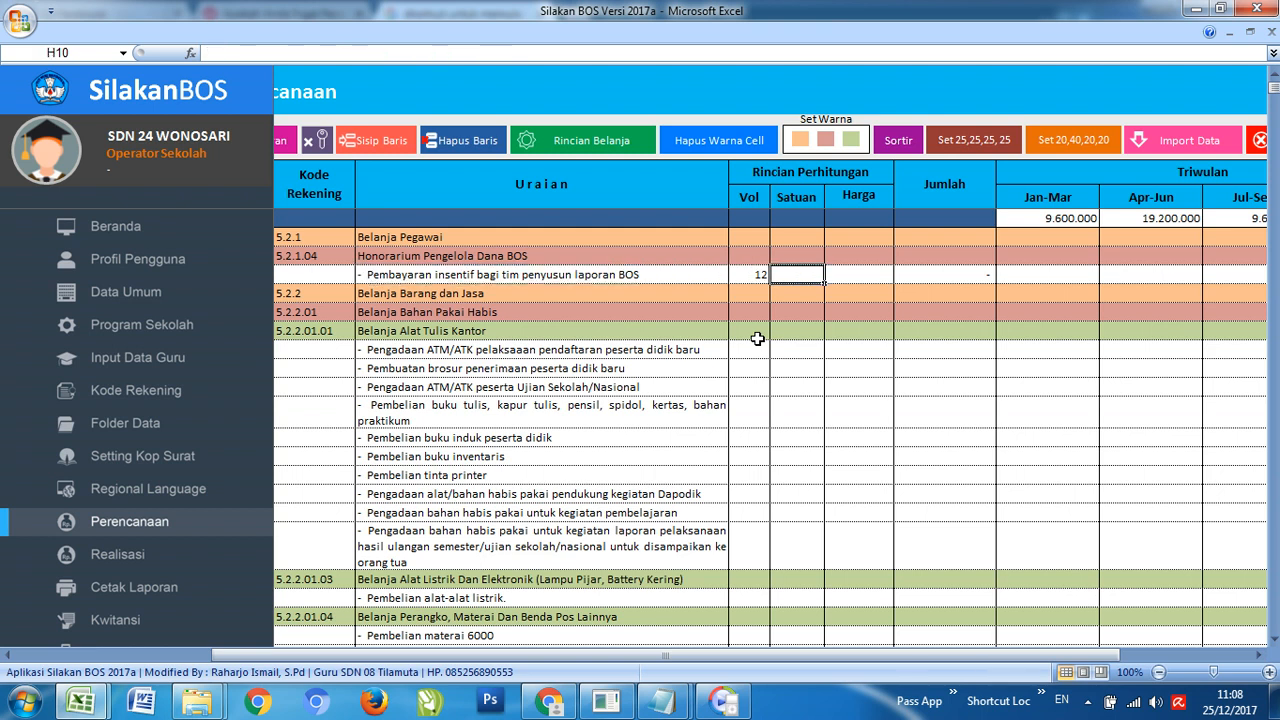
key(Right)
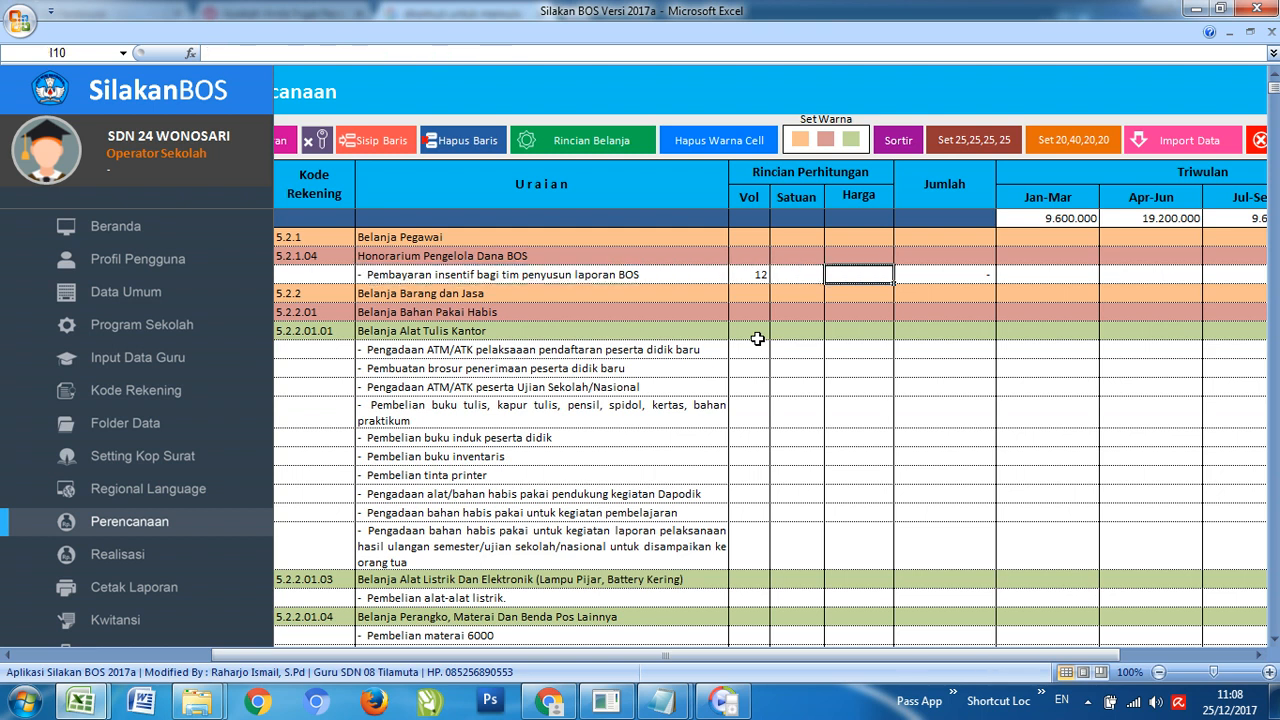
key(Left)
key(Left)
key(Left)
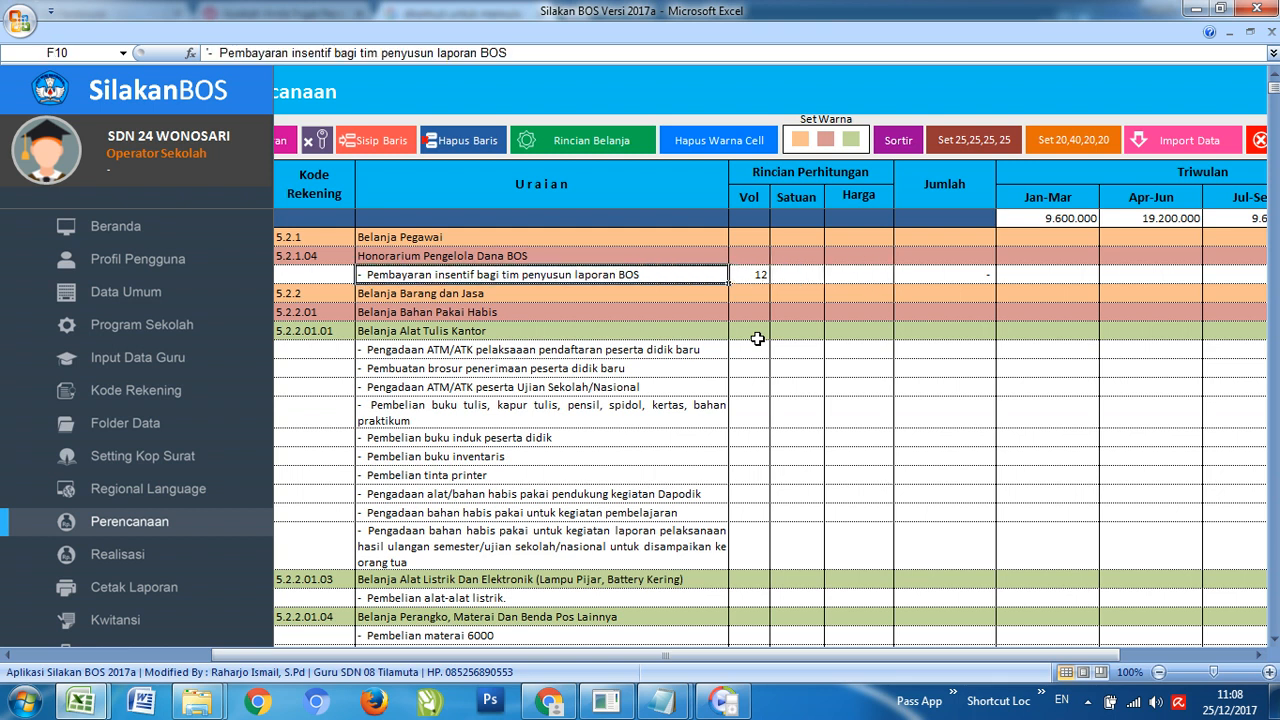
key(Right)
key(Right)
key(Right)
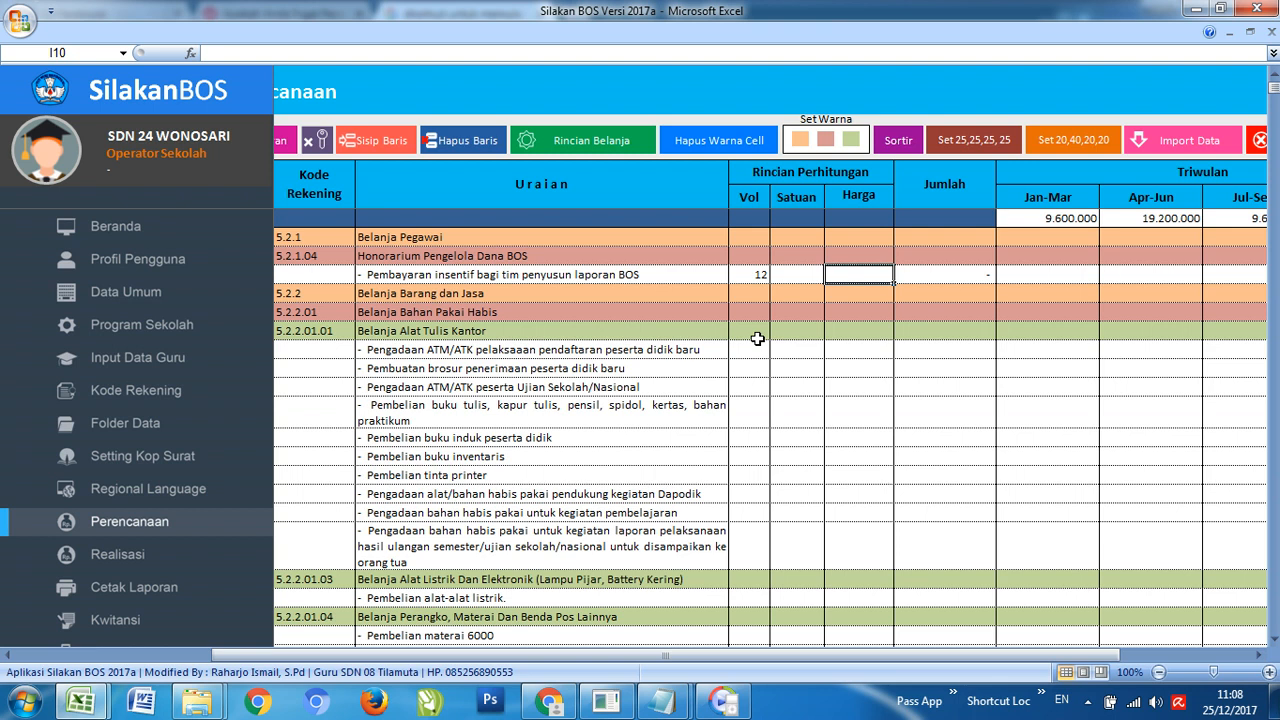
key(Left)
key(Left)
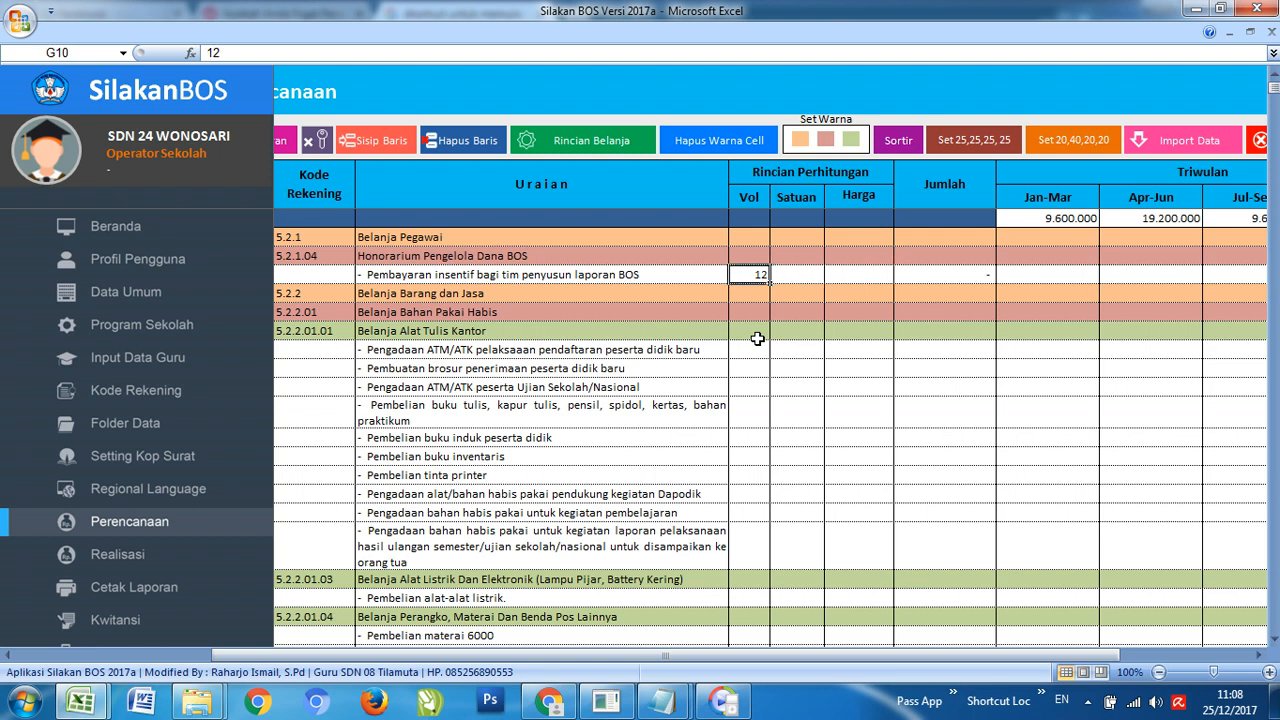
Compare the Uraian, Vol, Satuan and Harga cells of the Pembayaran insentif bagi tim penyusun laporan BOS row.
key(Left)
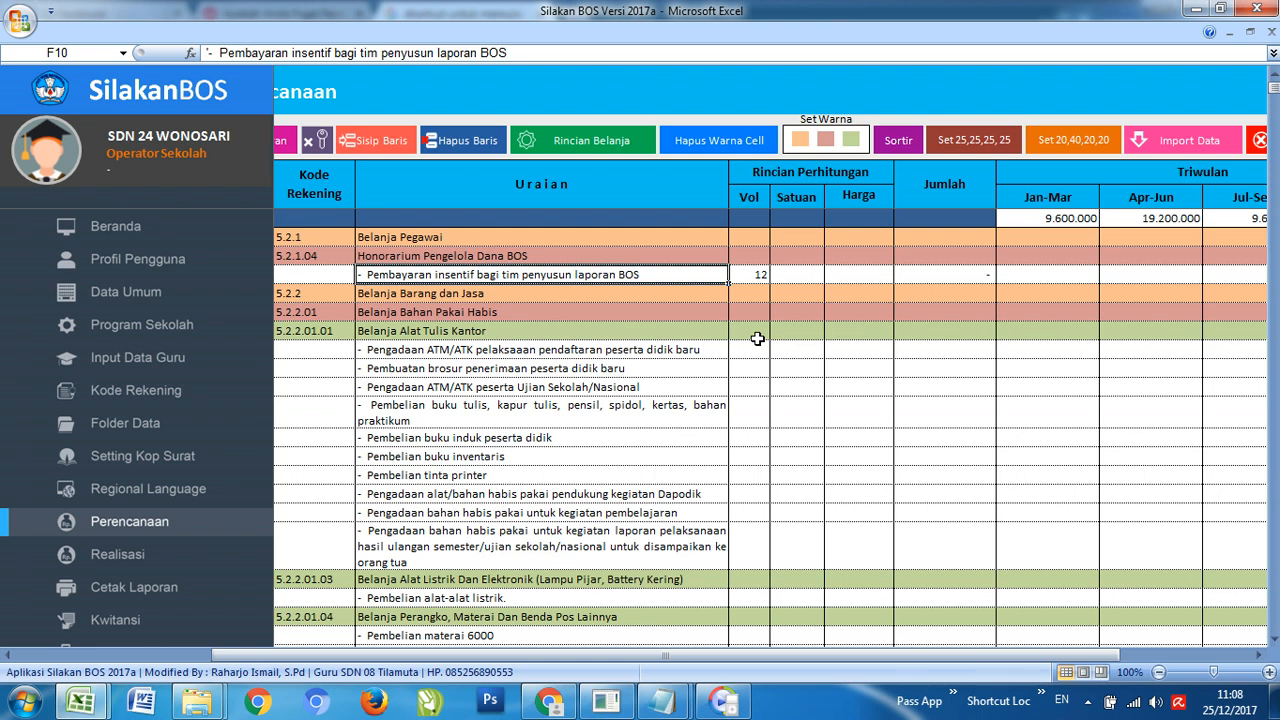
key(Right)
key(Left)
key(Right)
key(Right)
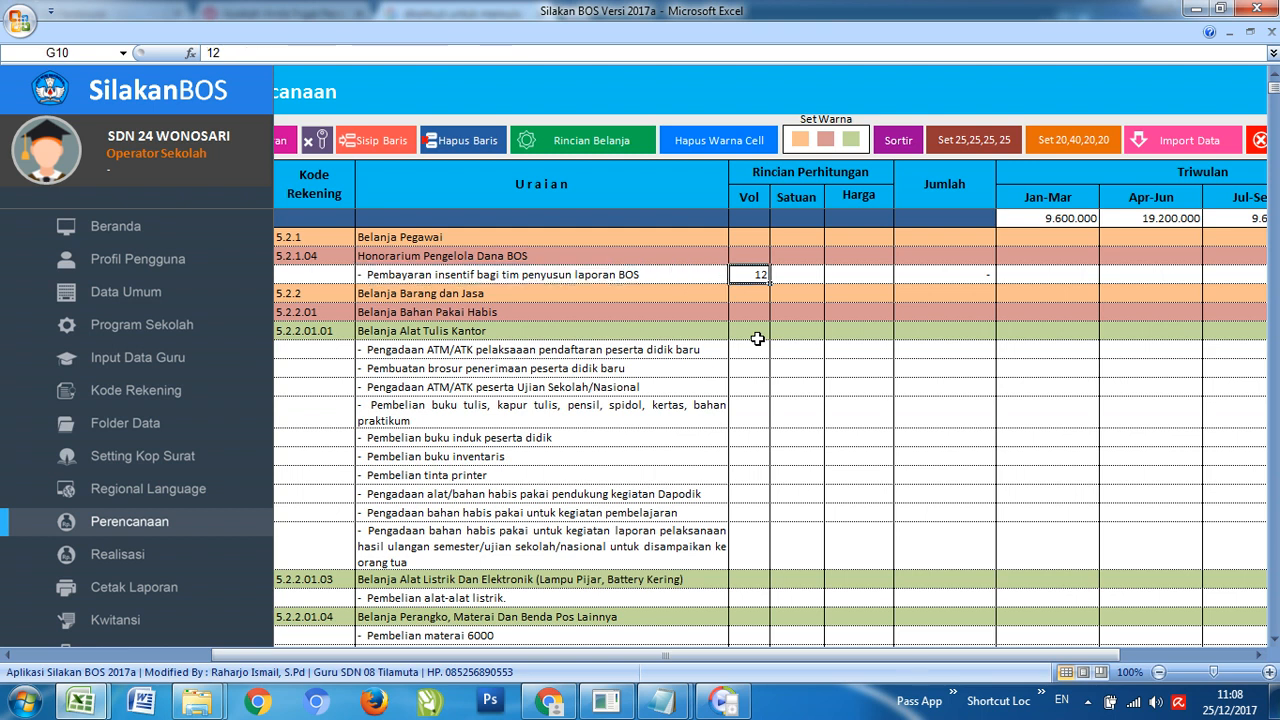
key(Right)
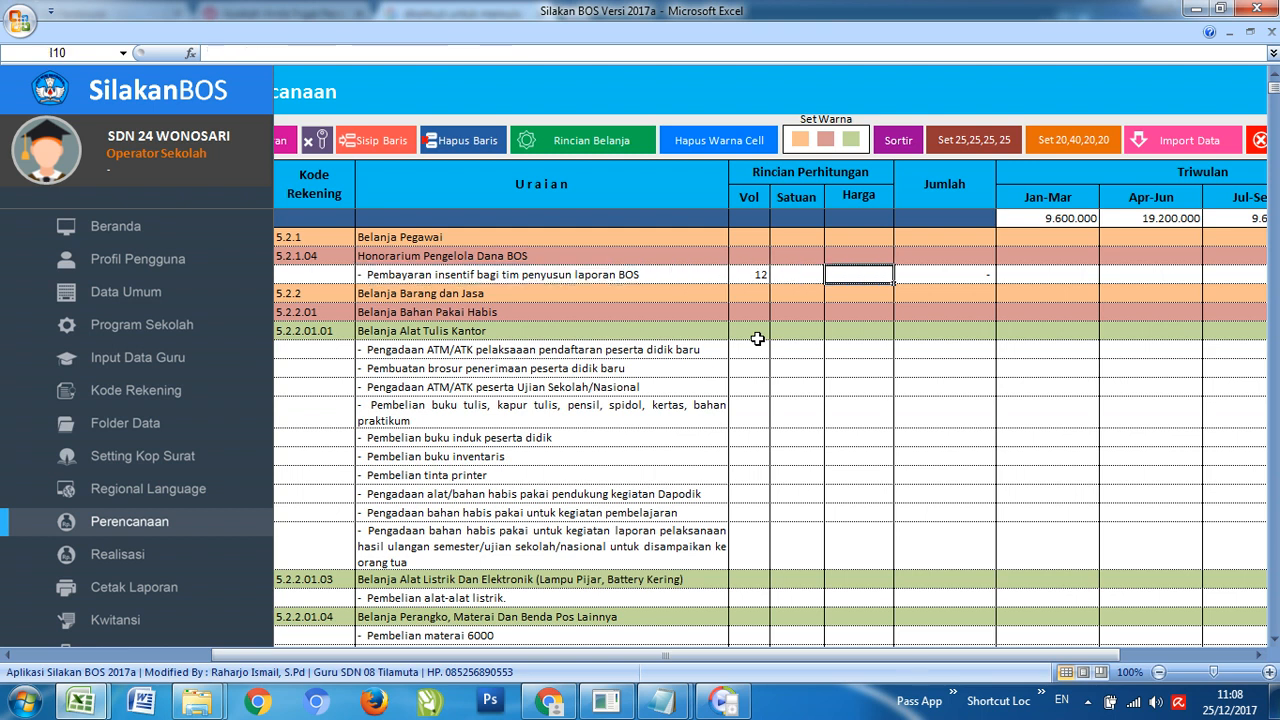
key(Left)
key(Left)
key(Left)
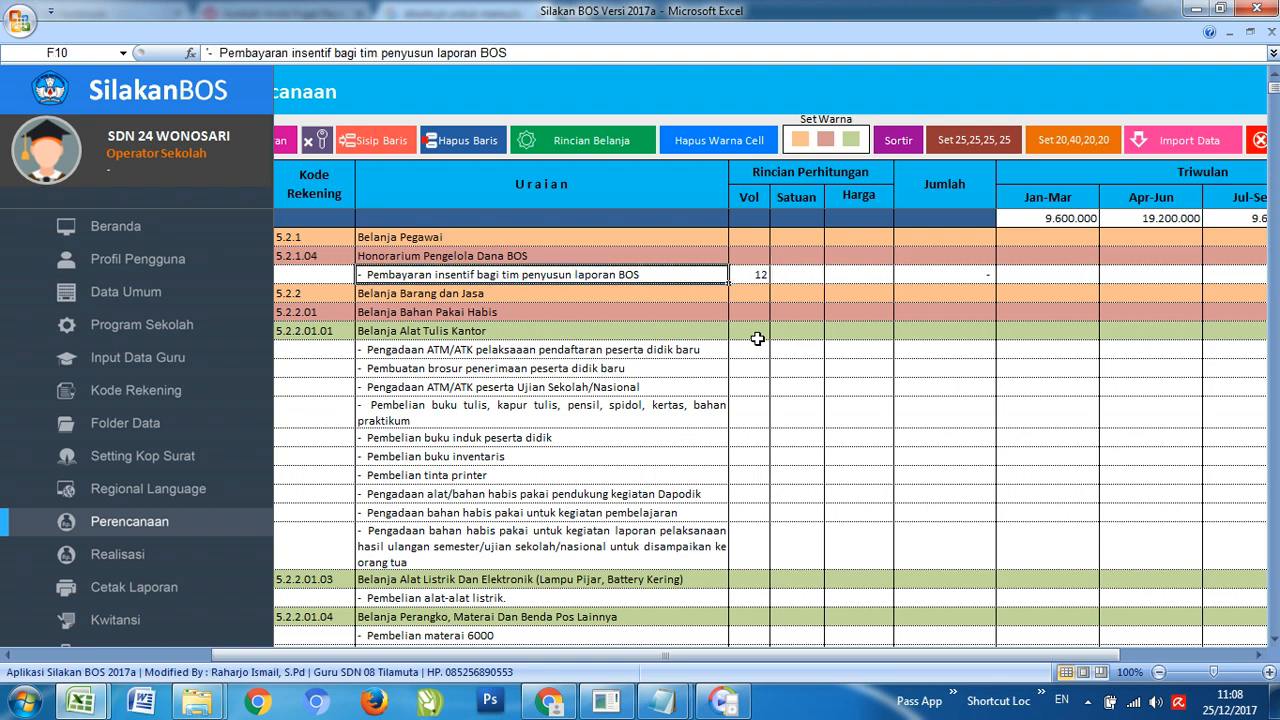
key(Right)
key(Right)
key(Right)
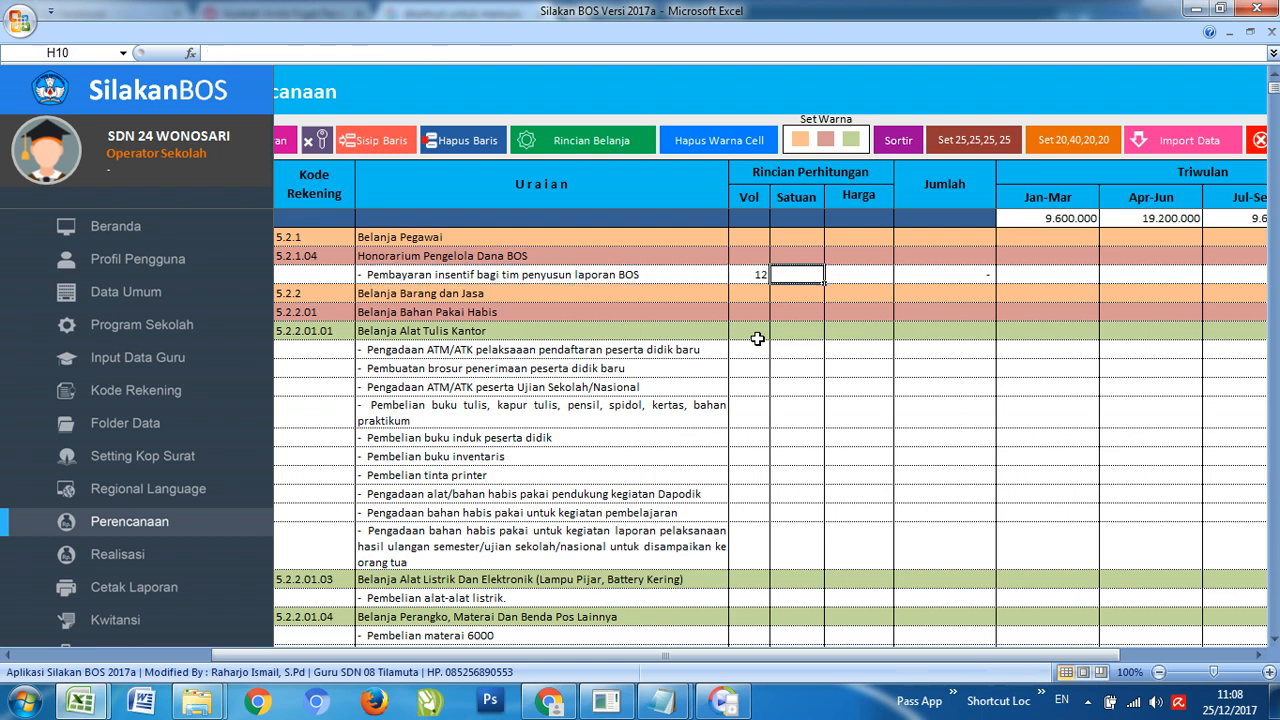
key(Left)
key(Left)
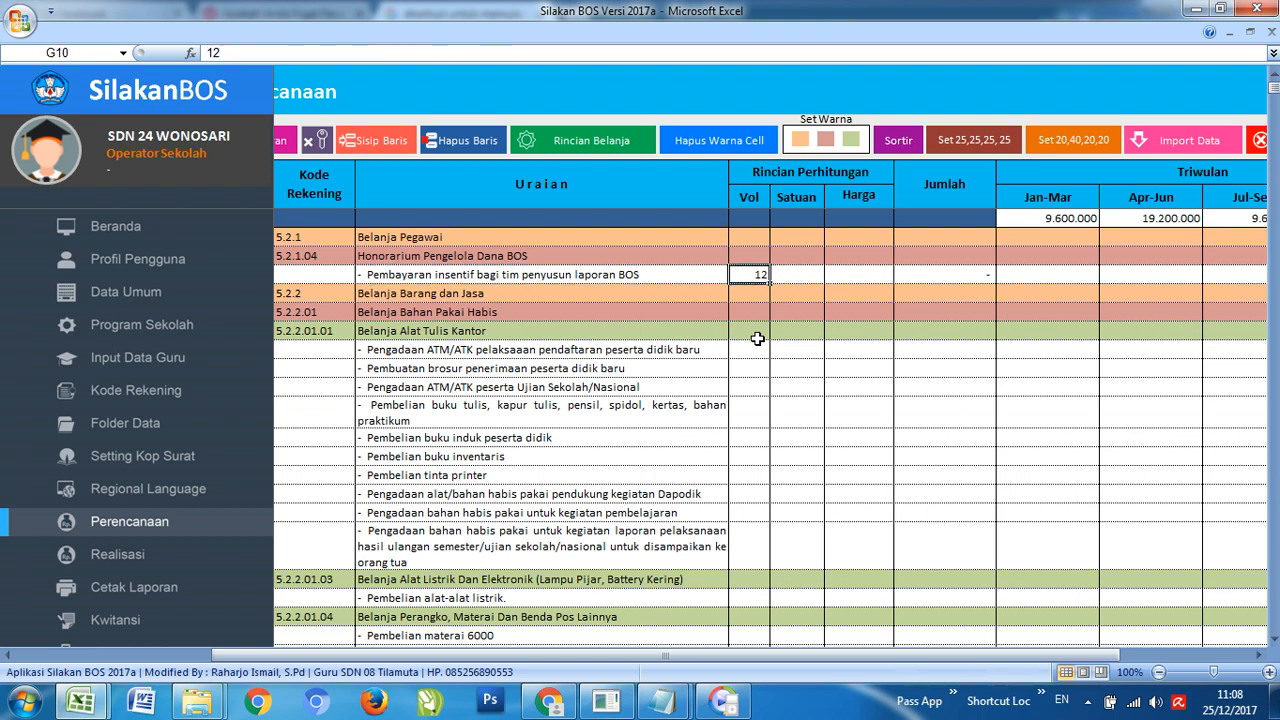
key(Left)
key(Right)
key(Right)
key(Right)
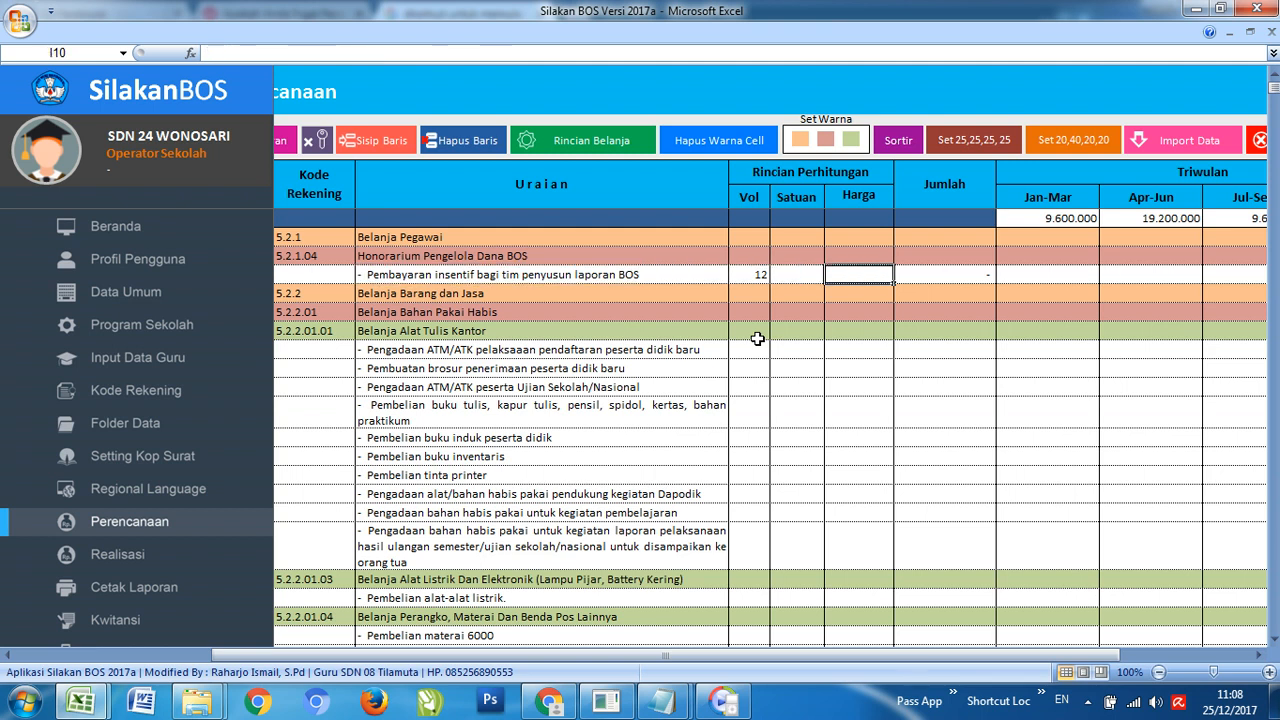
Set the incentive payment's Satuan to Bulan and its Harga to 1.200.000.
key(Left)
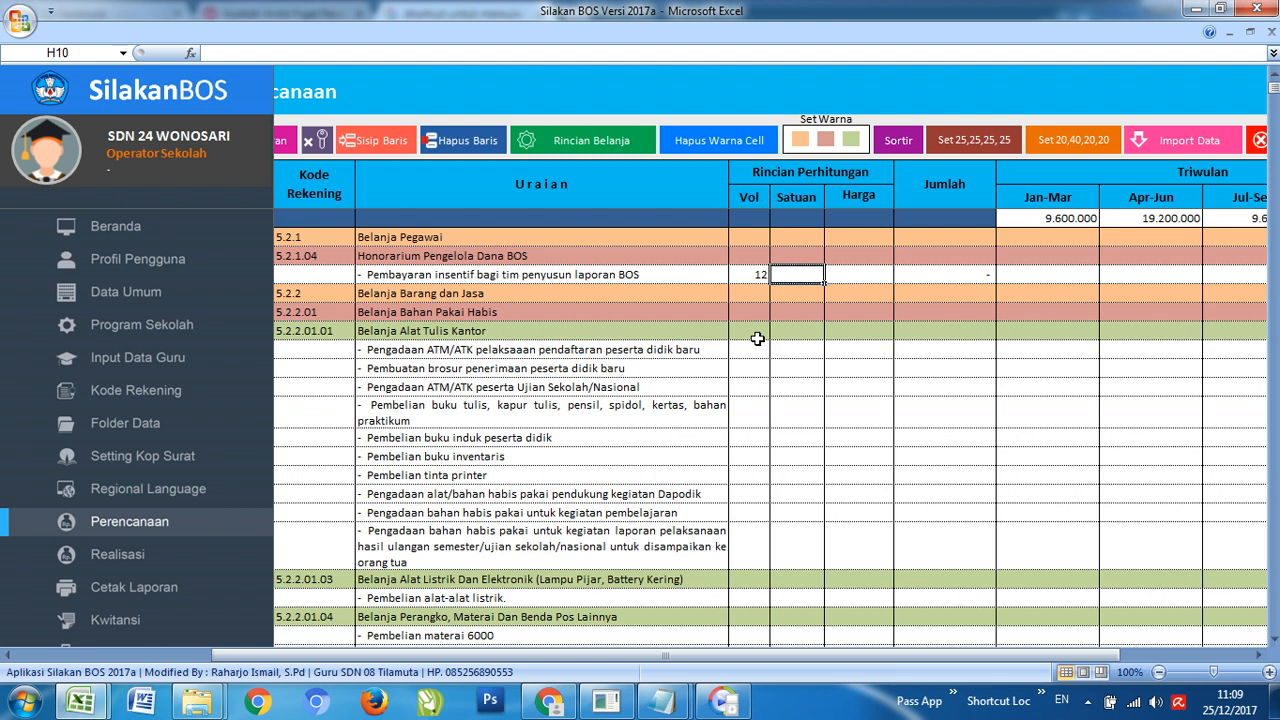
key(F2)
text(Bulan)
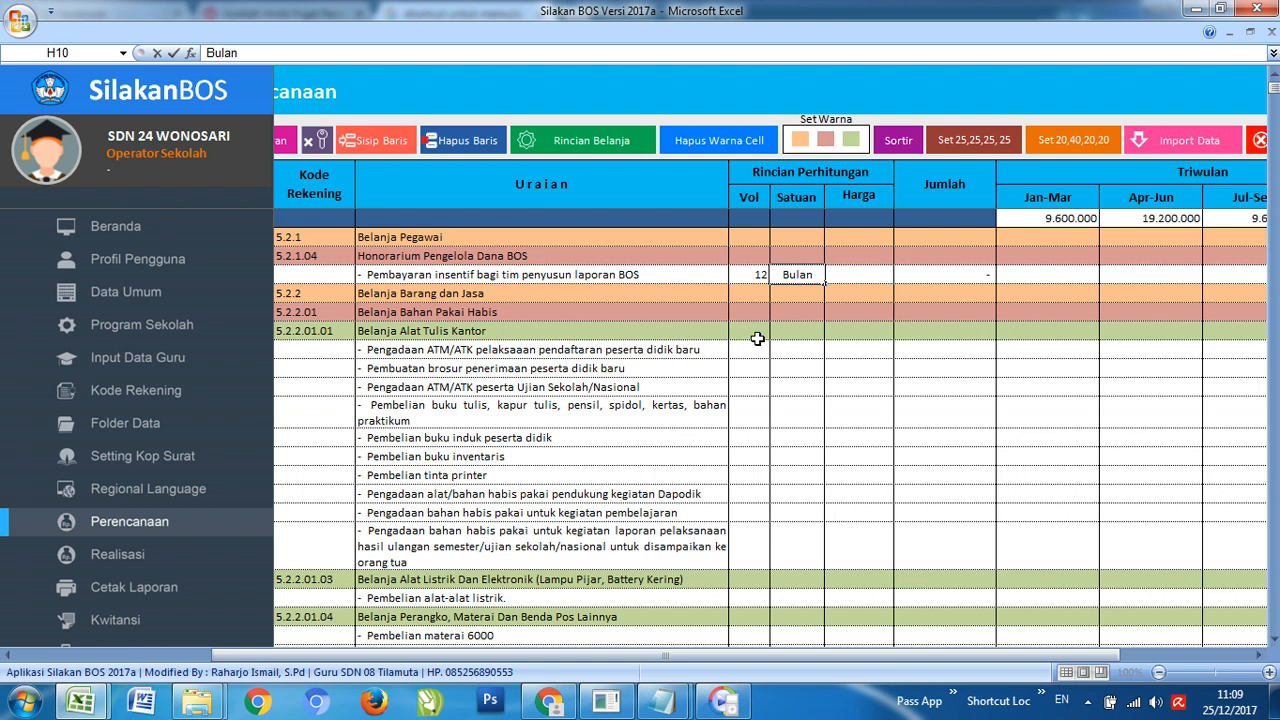
key(Tab)
text(1200)
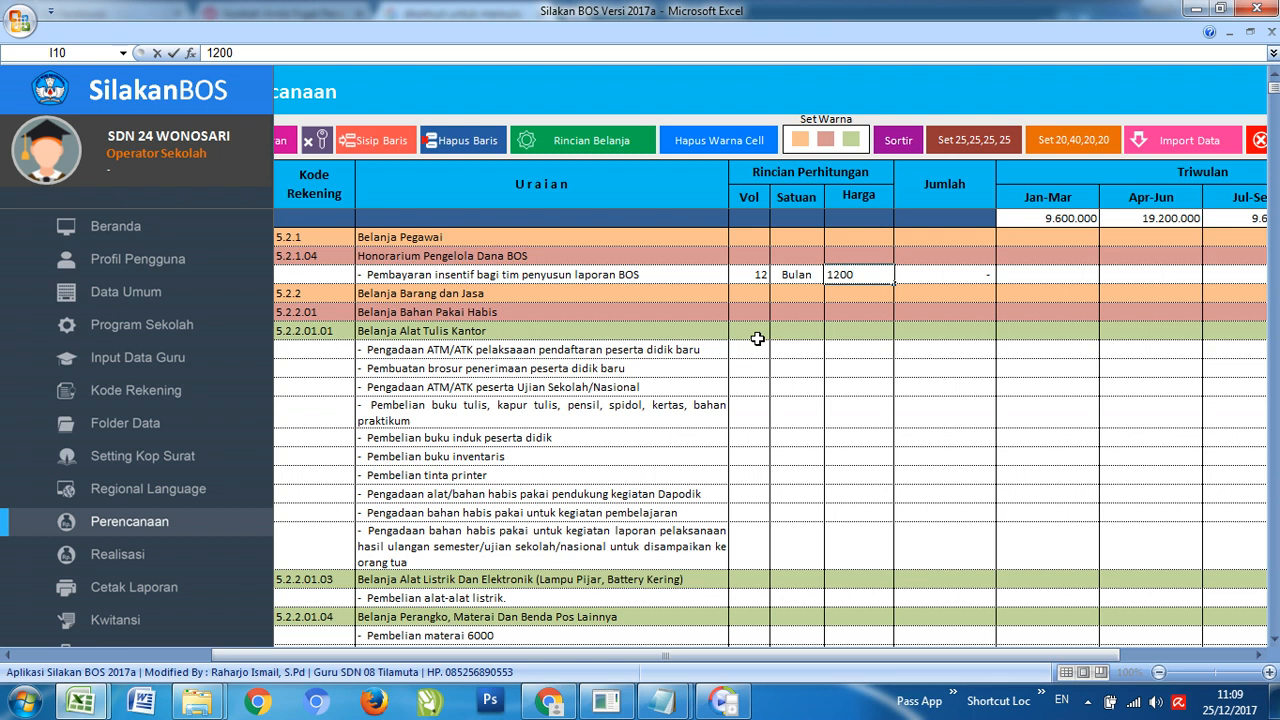
text(000)
key(Return)
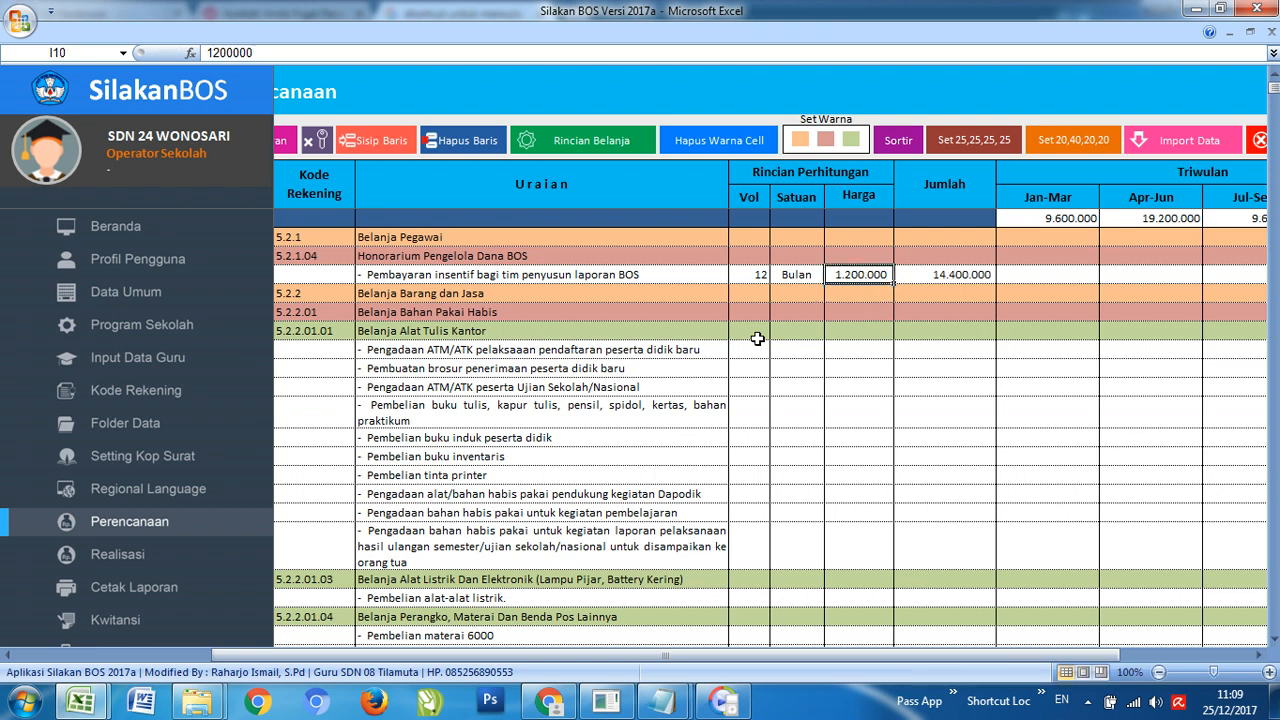
Check the incentive payment's Jumlah against its Uraian, Vol, Satuan and Harga entries.
key(Right)
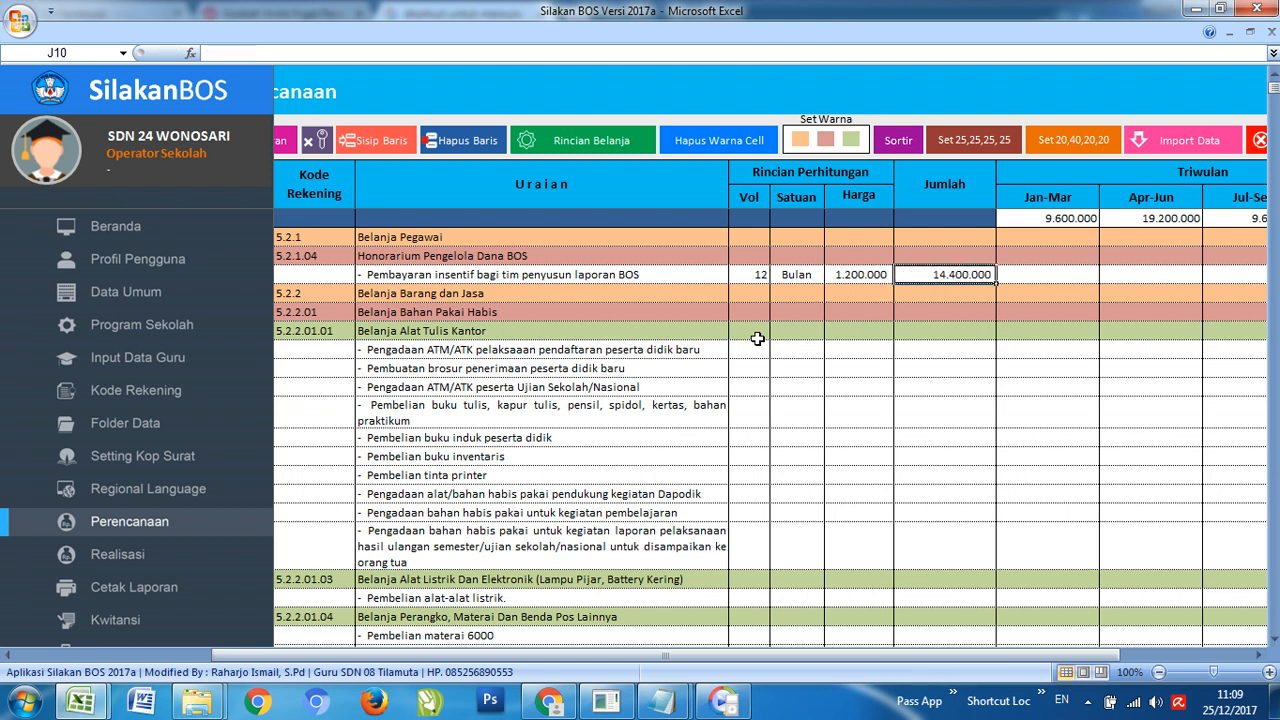
key(Left)
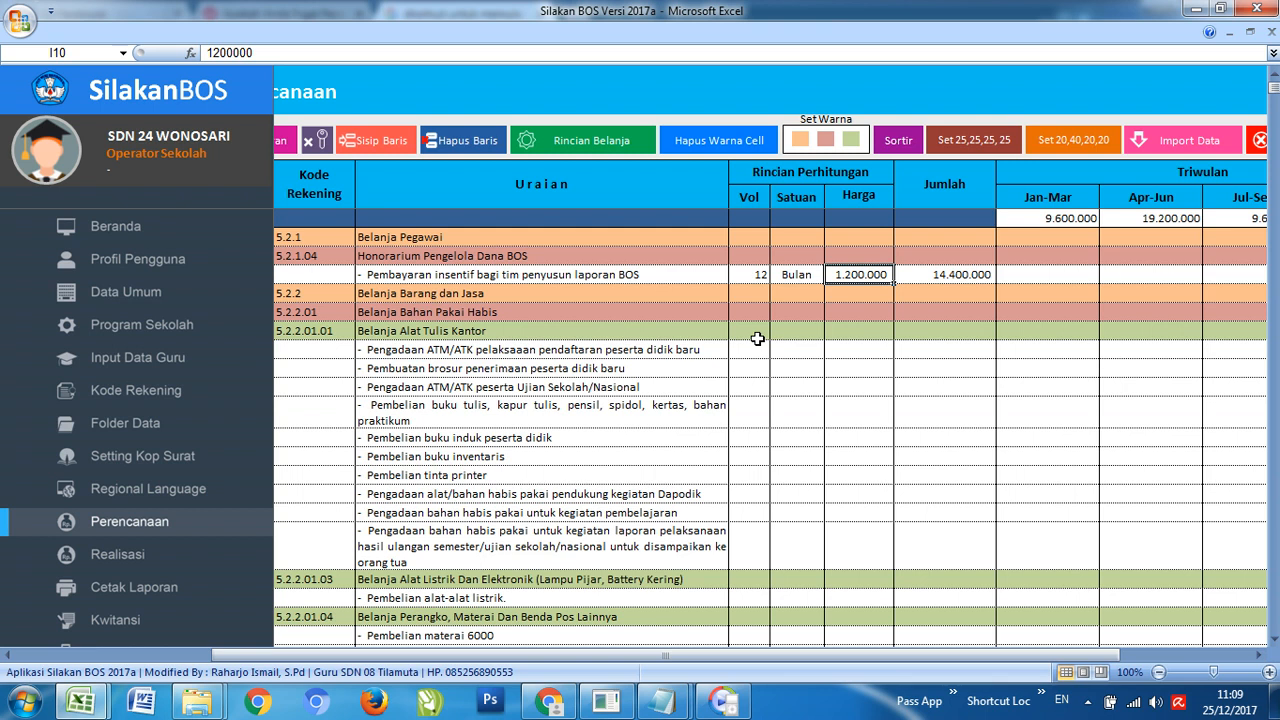
key(Right)
key(Left)
key(Left)
key(Left)
key(Left)
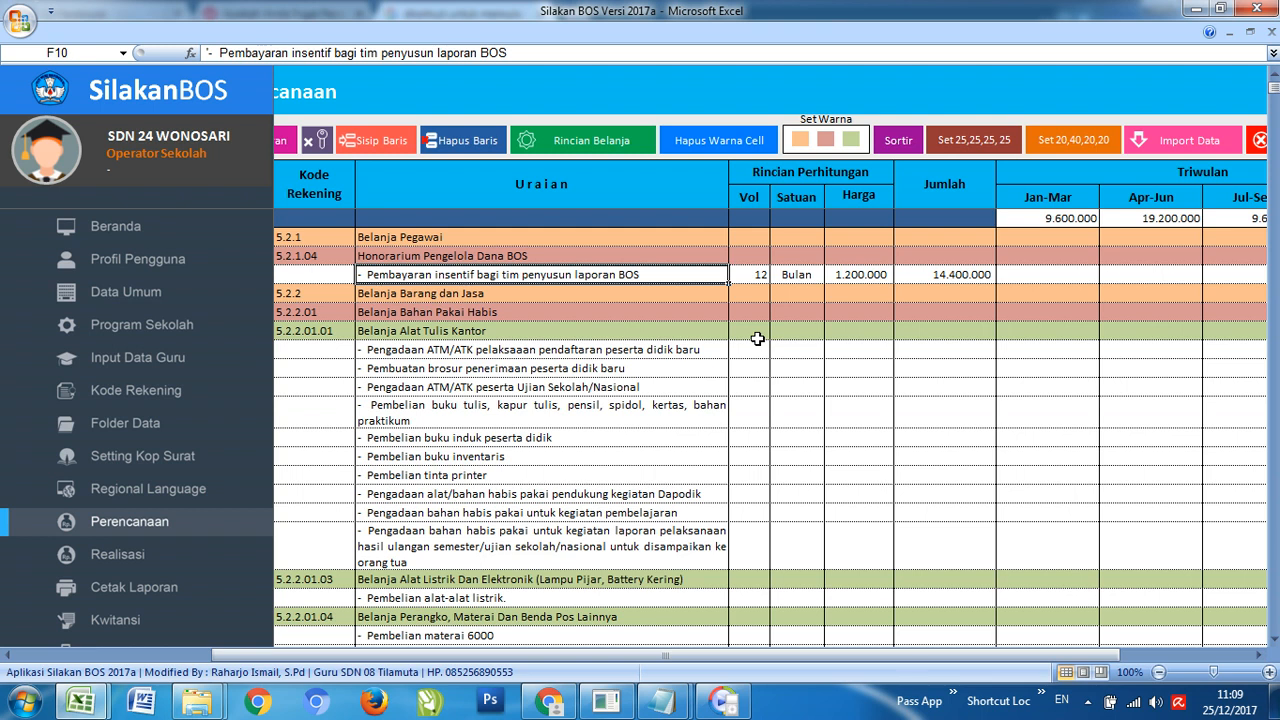
key(Right)
key(Right)
key(Right)
key(Right)
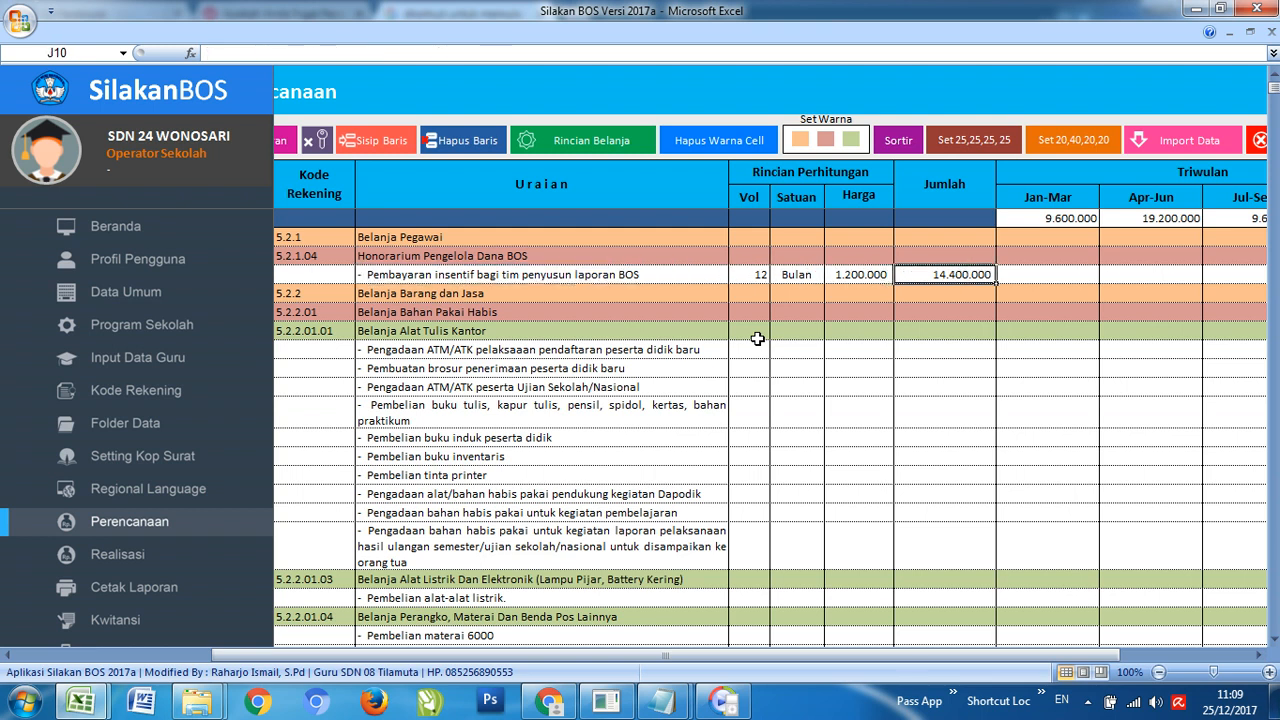
key(Left)
key(Left)
Examine the incentive payment's Triwulan cells from Jan-Mar through Okt-Des next to its Jumlah.
key(Right)
key(Right)
key(Right)
key(Right)
key(Left)
key(Left)
key(Right)
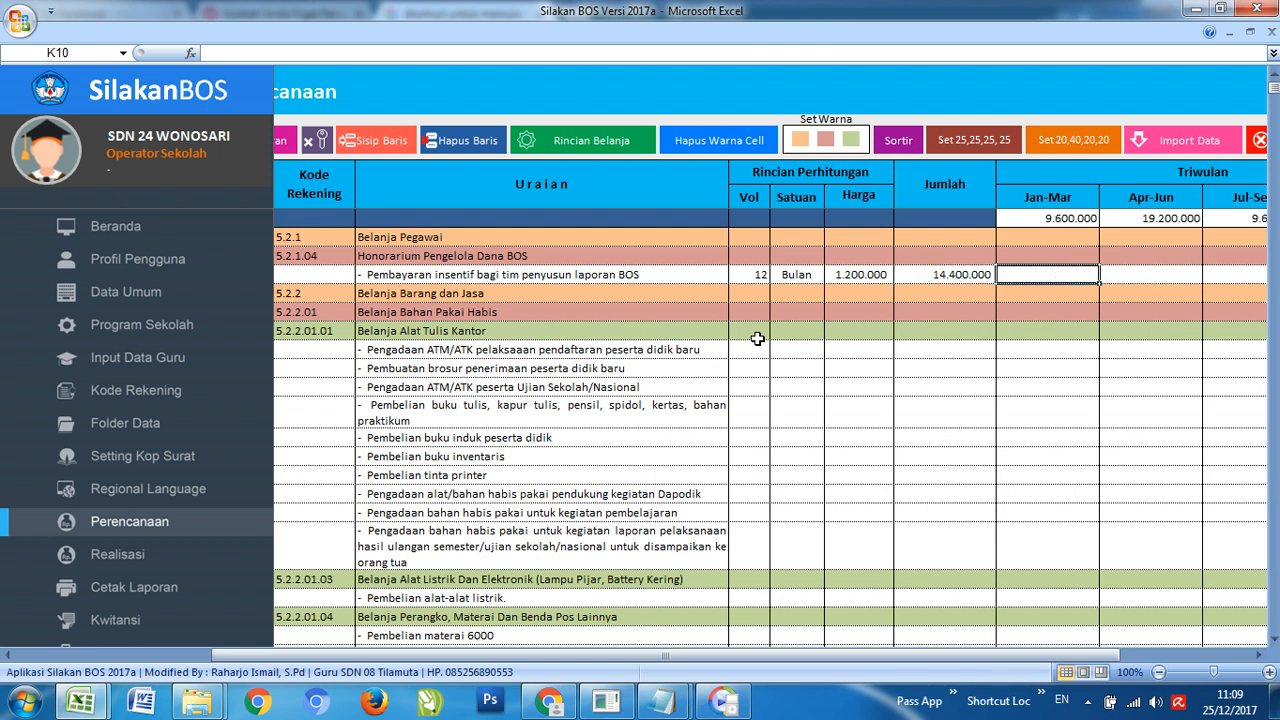
key(Left)
key(Right)
key(Right)
key(Right)
key(Right)
key(Left)
key(Left)
key(Left)
key(Left)
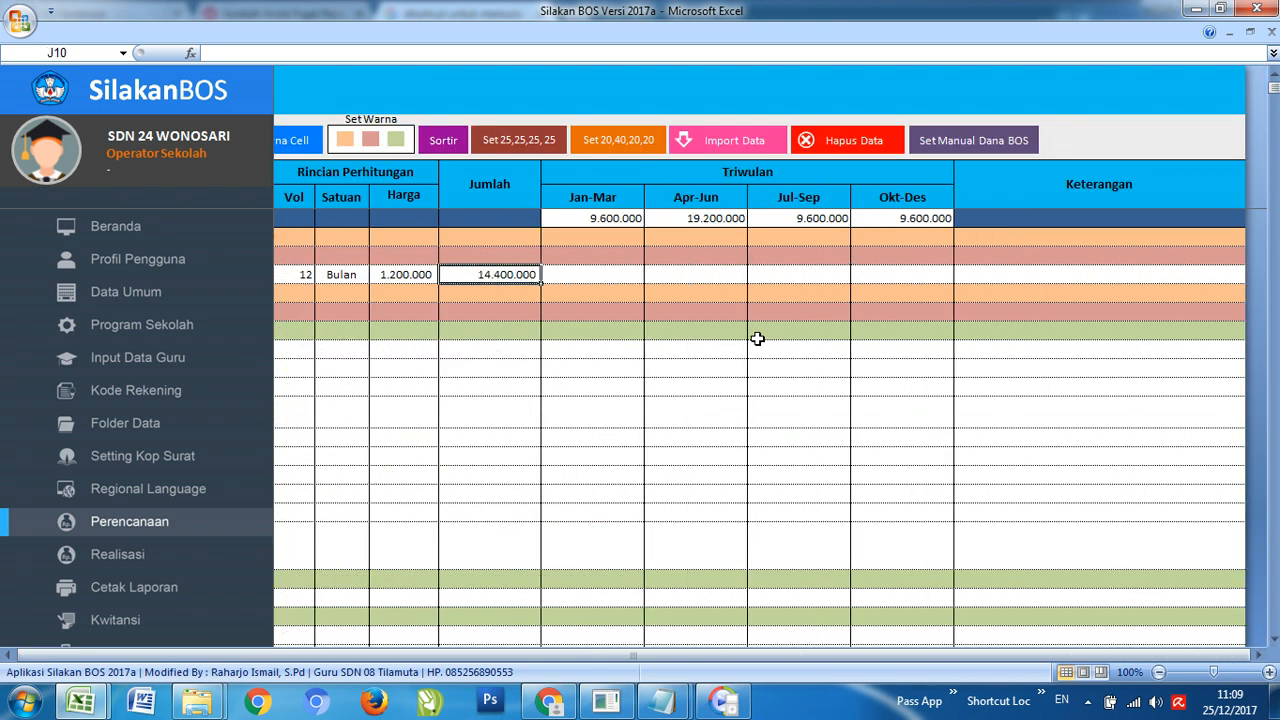
Review the incentive payment's Vol, Satuan, Harga and Jumlah to work out its Jan-Mar share.
key(Right)
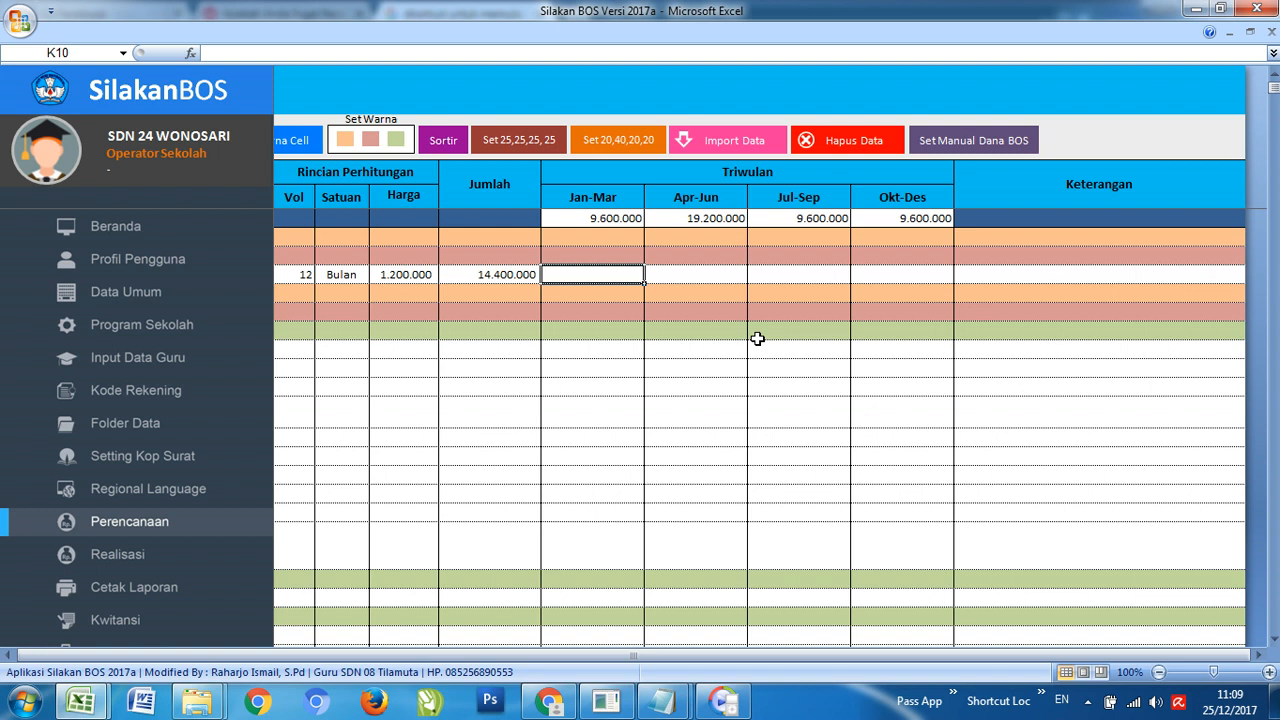
key(Left)
key(Right)
key(Left)
key(Left)
key(Left)
key(Left)
key(Right)
key(Right)
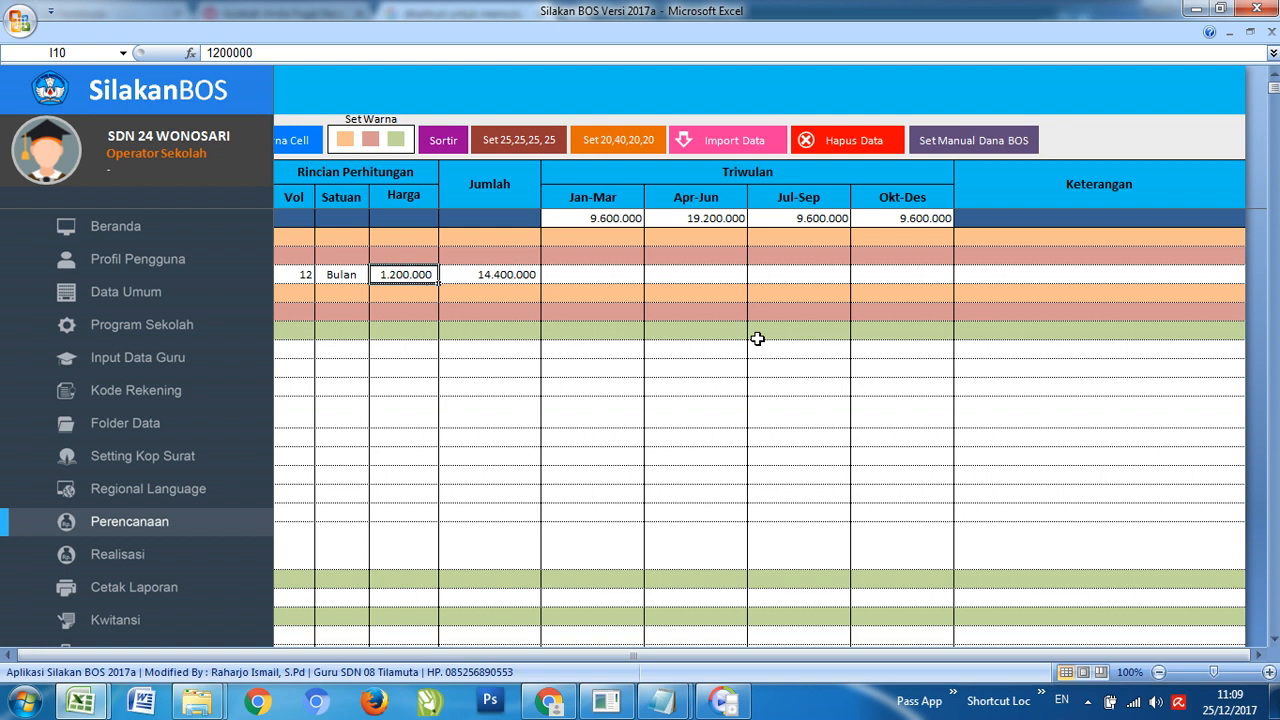
Set the incentive payment's Jan-Mar amount to 3.600.000.
key(Right)
key(Right)
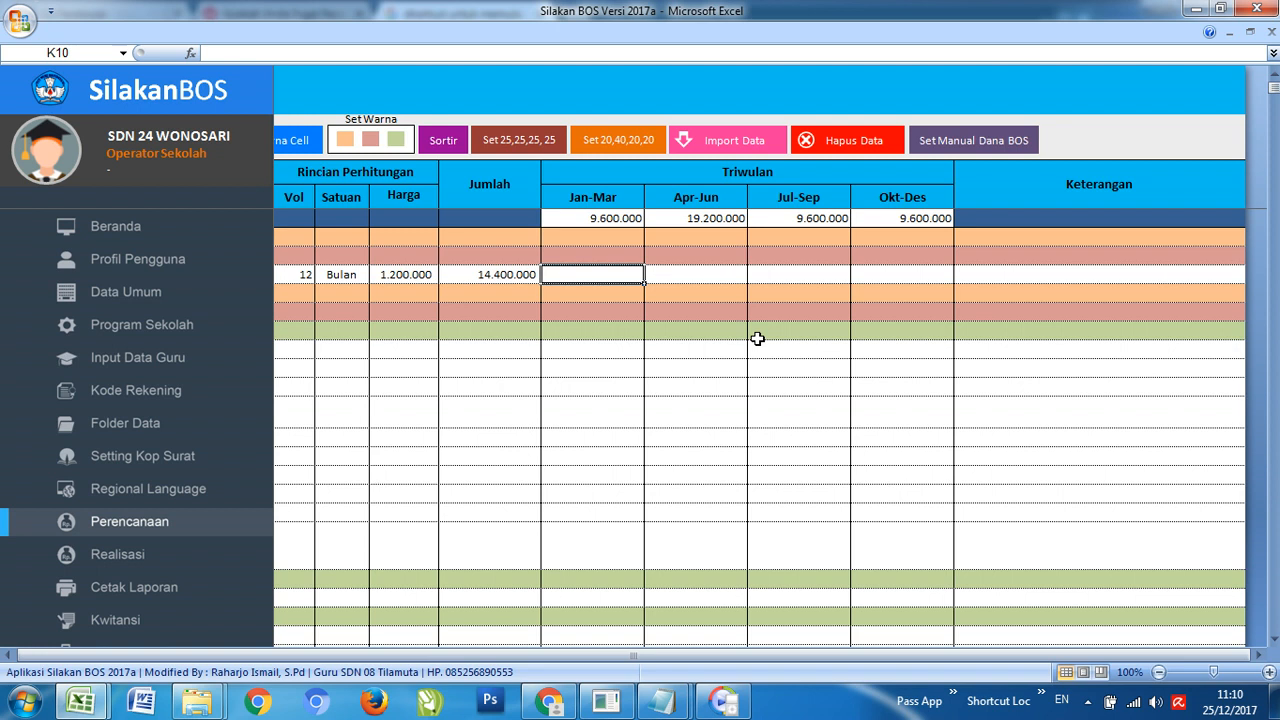
text(3)
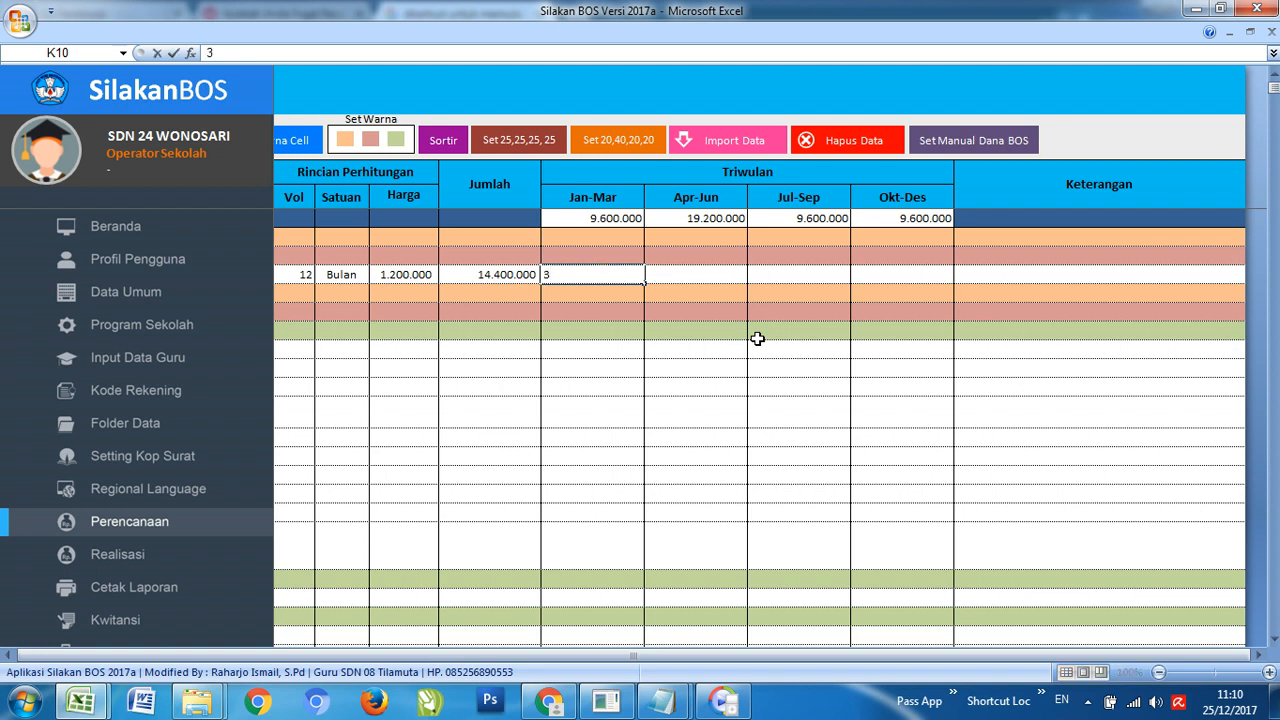
text(600000)
key(Return)
Copy the incentive payment's Jan-Mar amount into its Apr-Jun, Jul-Sep and Okt-Des cells.
key(ctrl+c)
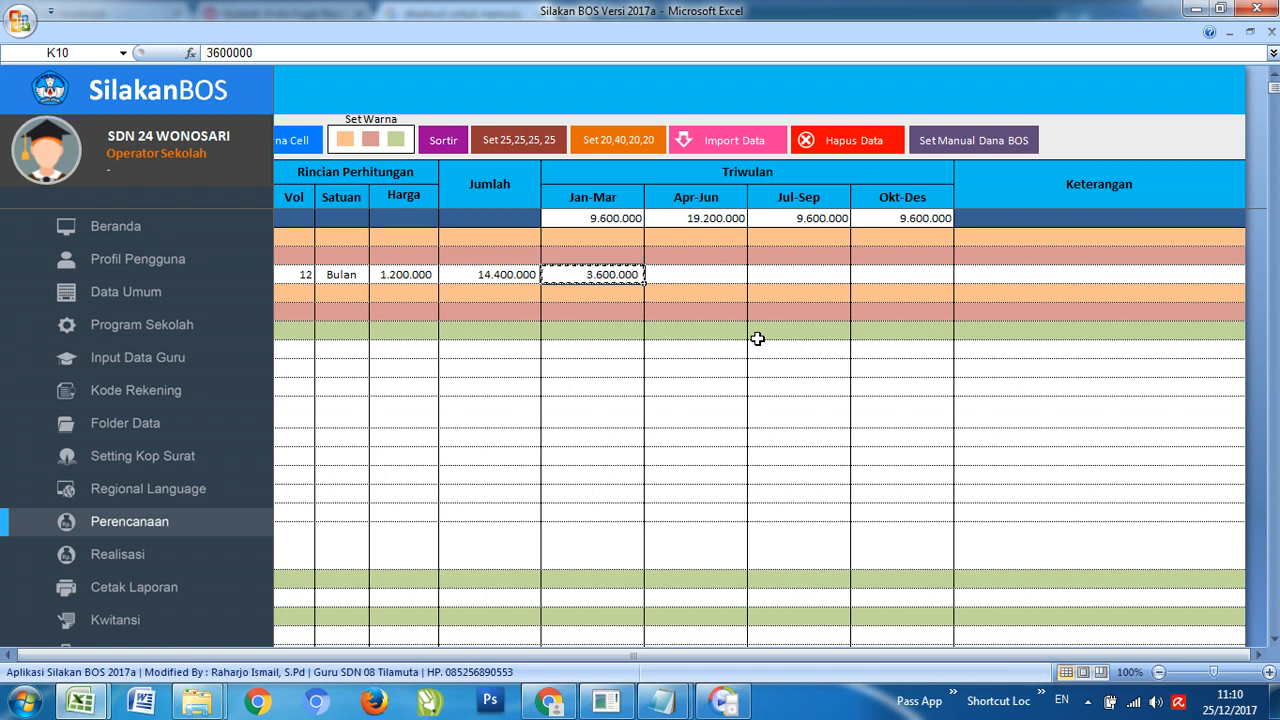
key(Right)
key(ctrl+v)
key(Right)
key(ctrl+v)
key(Right)
key(ctrl+v)
Check the sum of the incentive payment's four quarterly amounts against its Jumlah.
key(Left)
key(Left)
key(Left)
key(shift+Right)
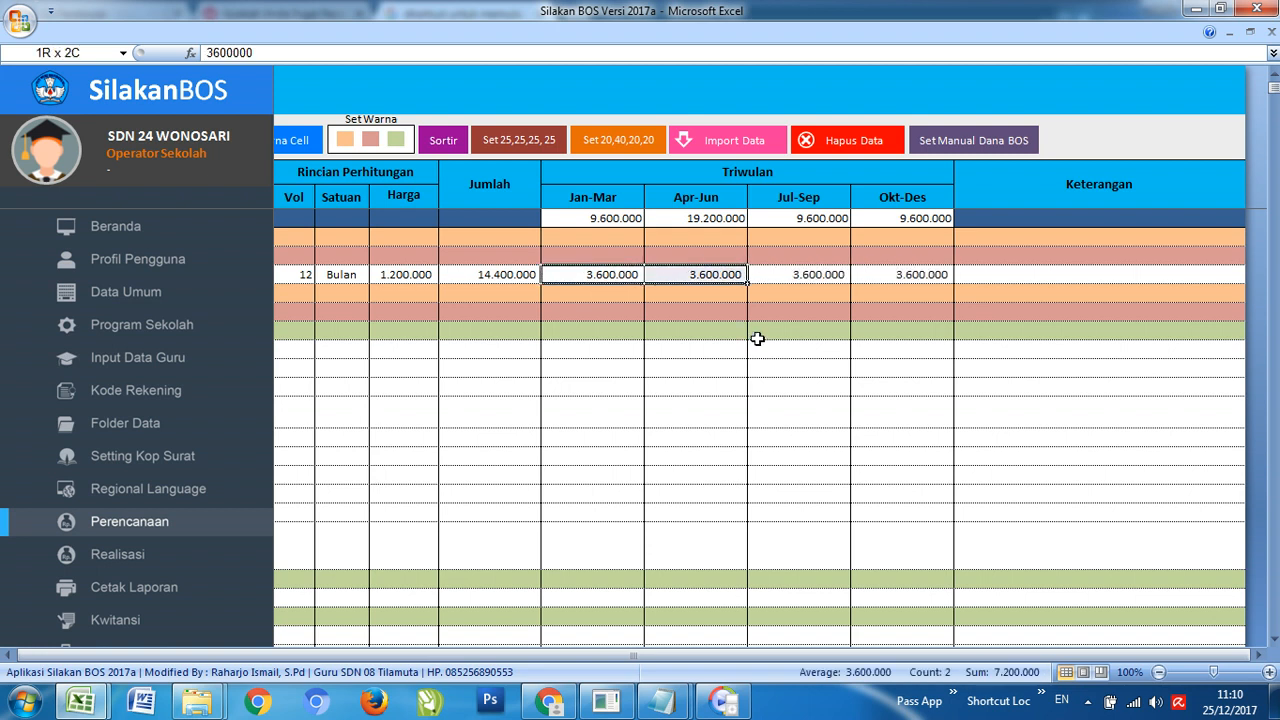
key(shift+Right)
key(shift+Right)
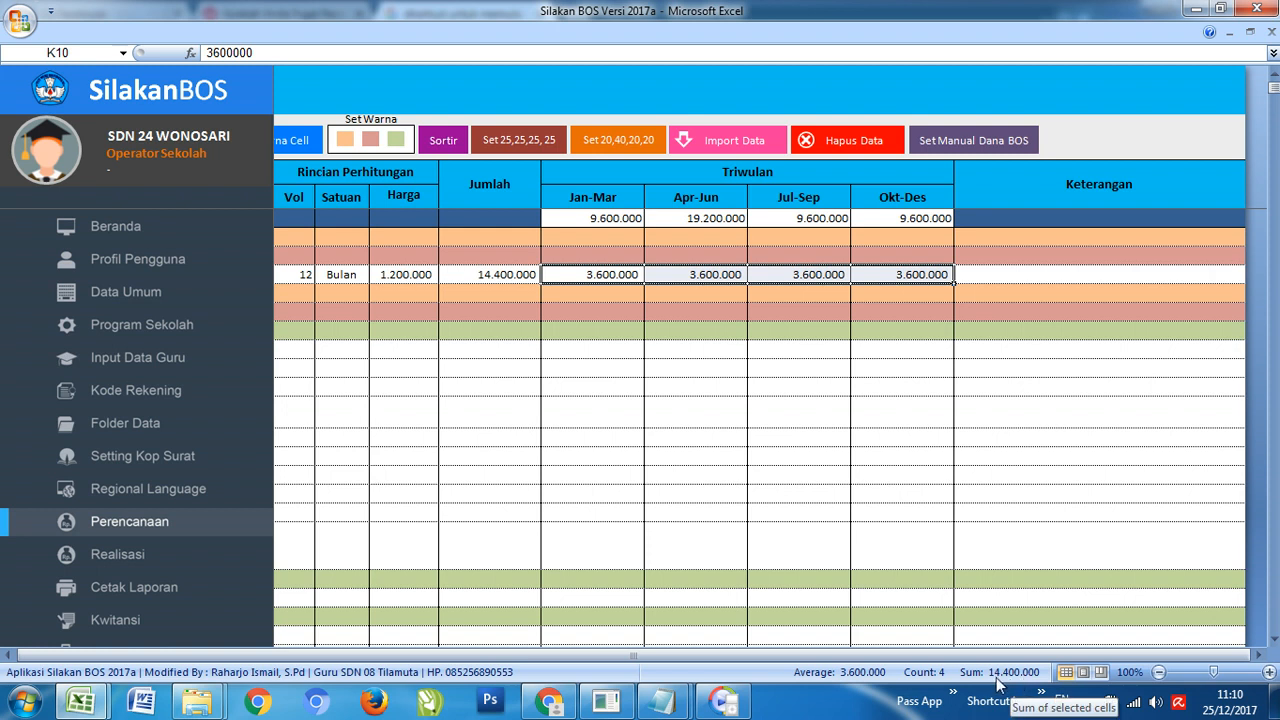
click(775, 424)
drag(600, 285, 880, 277)
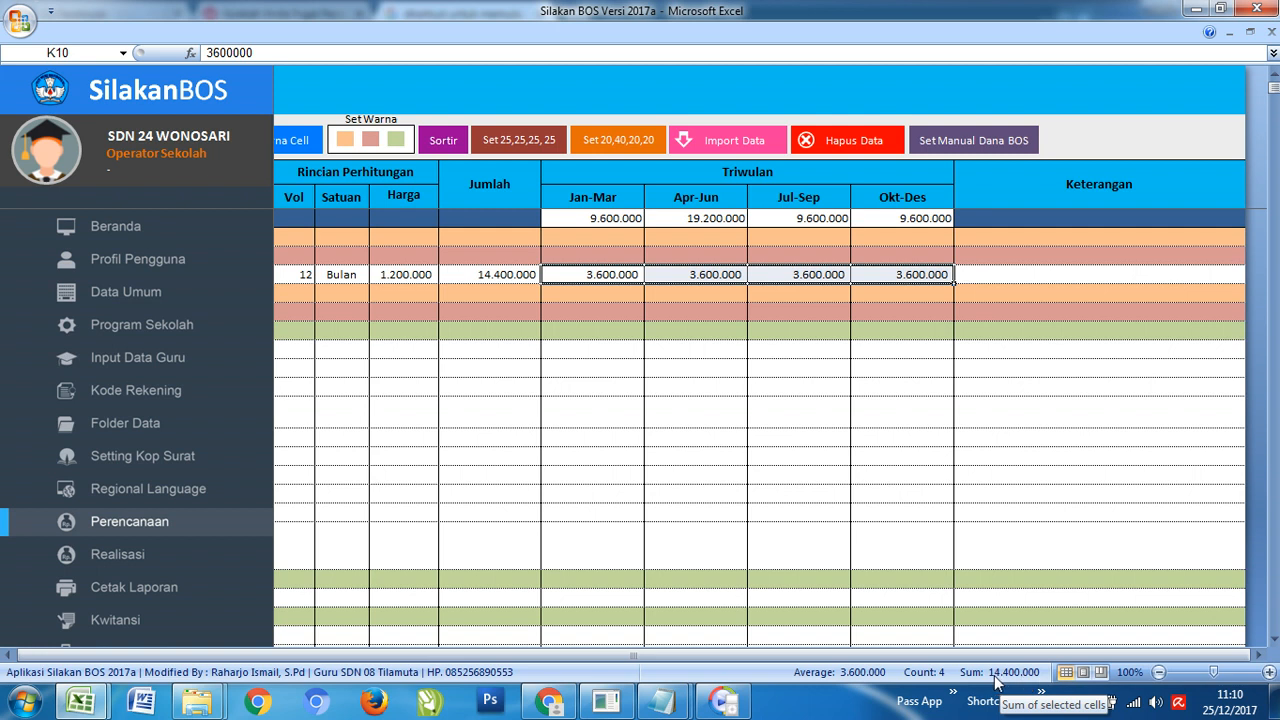
click(501, 277)
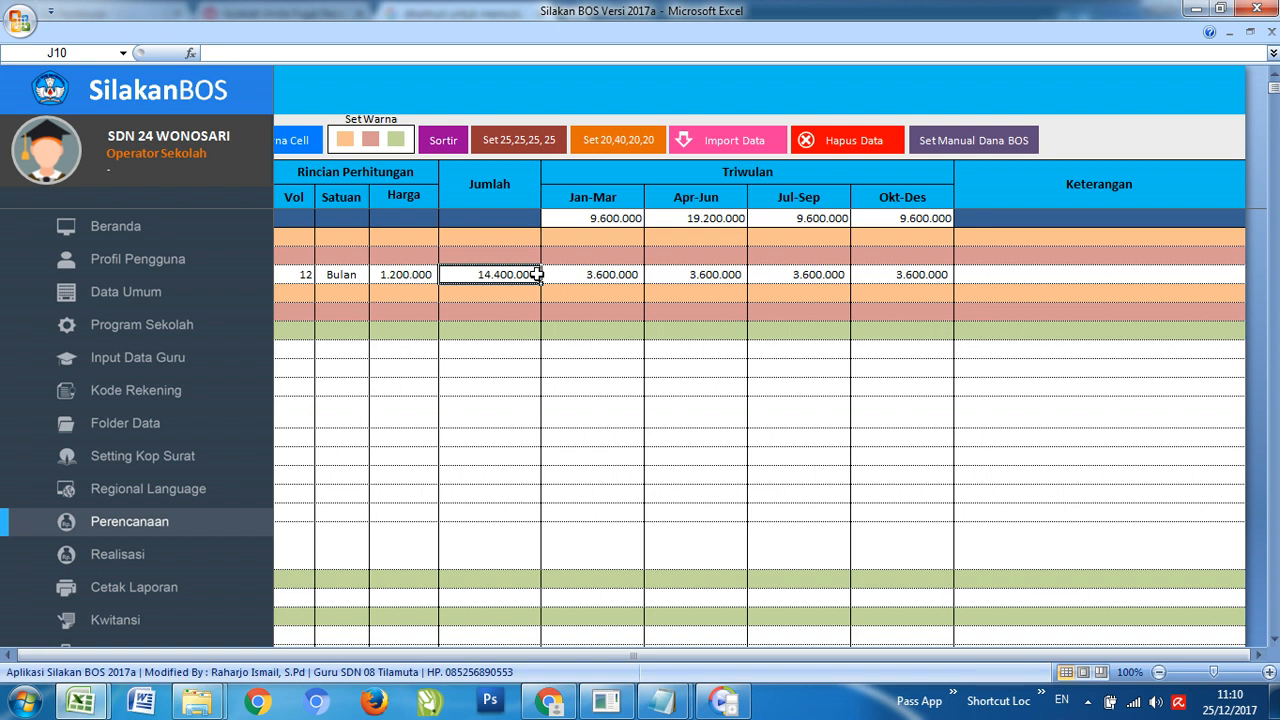
click(604, 274)
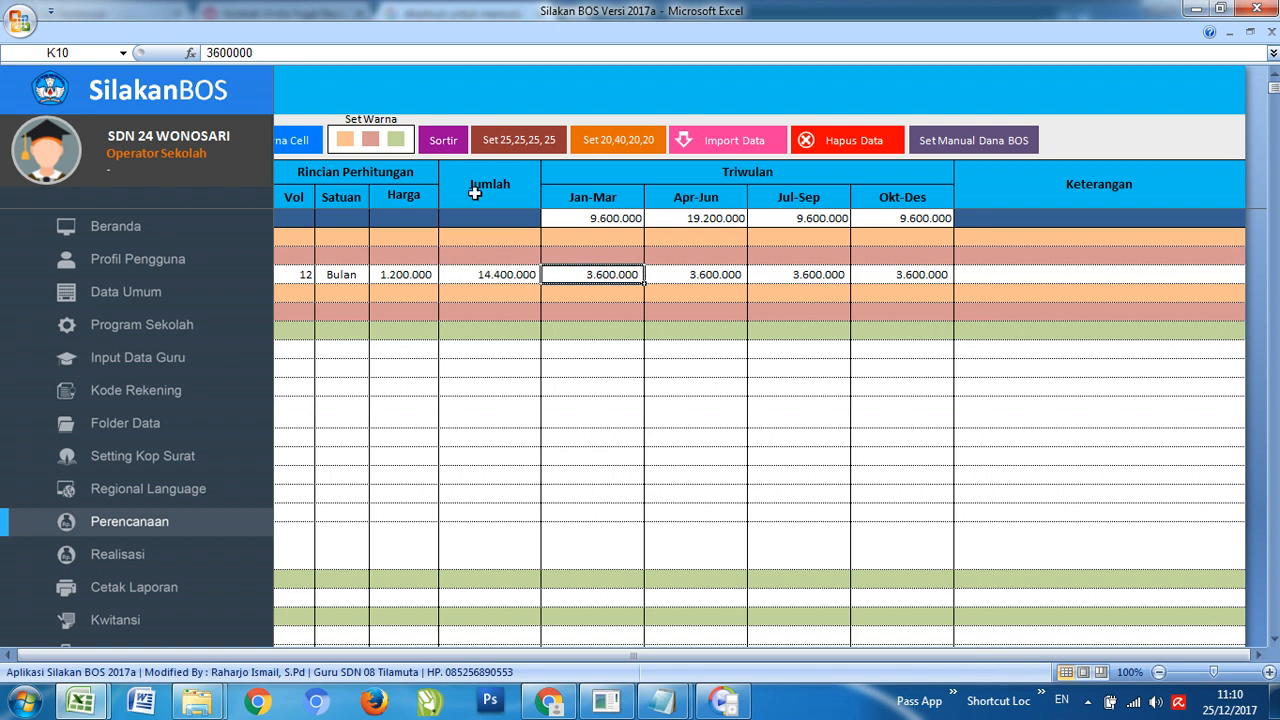
click(492, 272)
click(564, 274)
drag(678, 277, 886, 274)
Go to the Vol cell of the Pengadaan ATM/ATK pelaksaaan pendaftaran peserta didik baru activity.
click(727, 314)
key(Left)
key(Left)
key(Left)
key(Left)
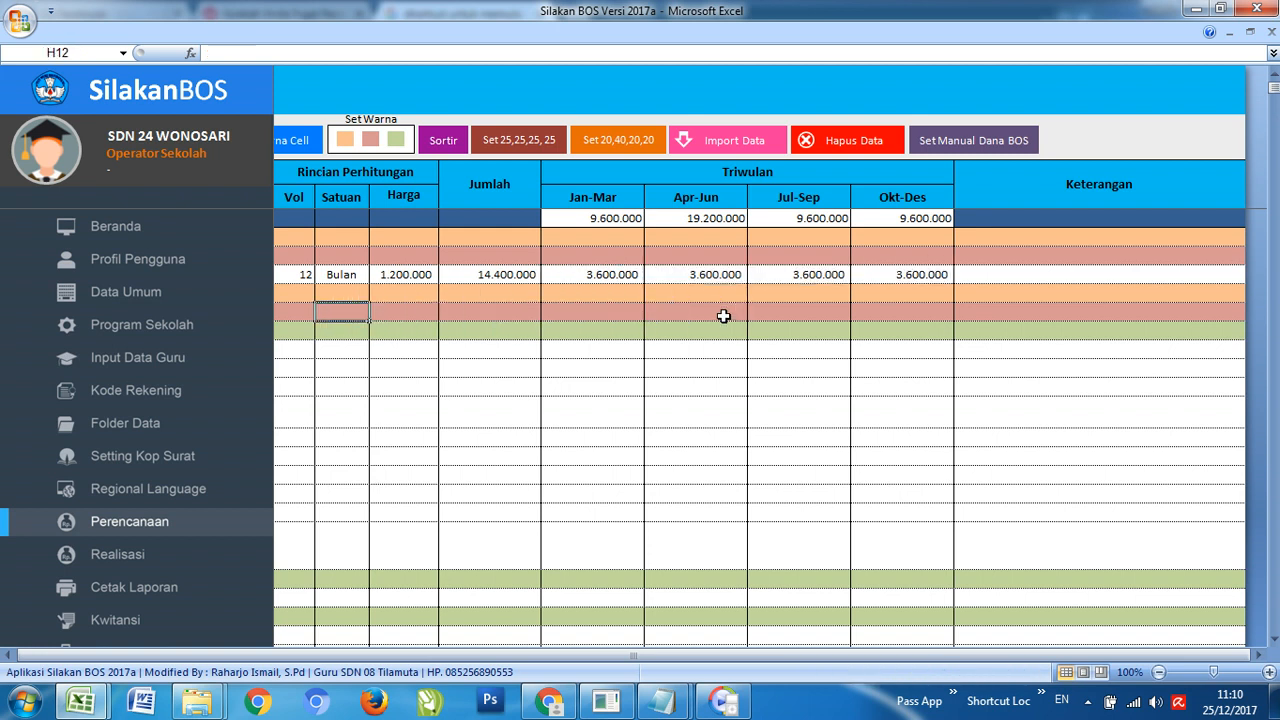
key(Left)
key(Up)
key(Up)
key(Down)
key(Down)
key(Down)
key(Down)
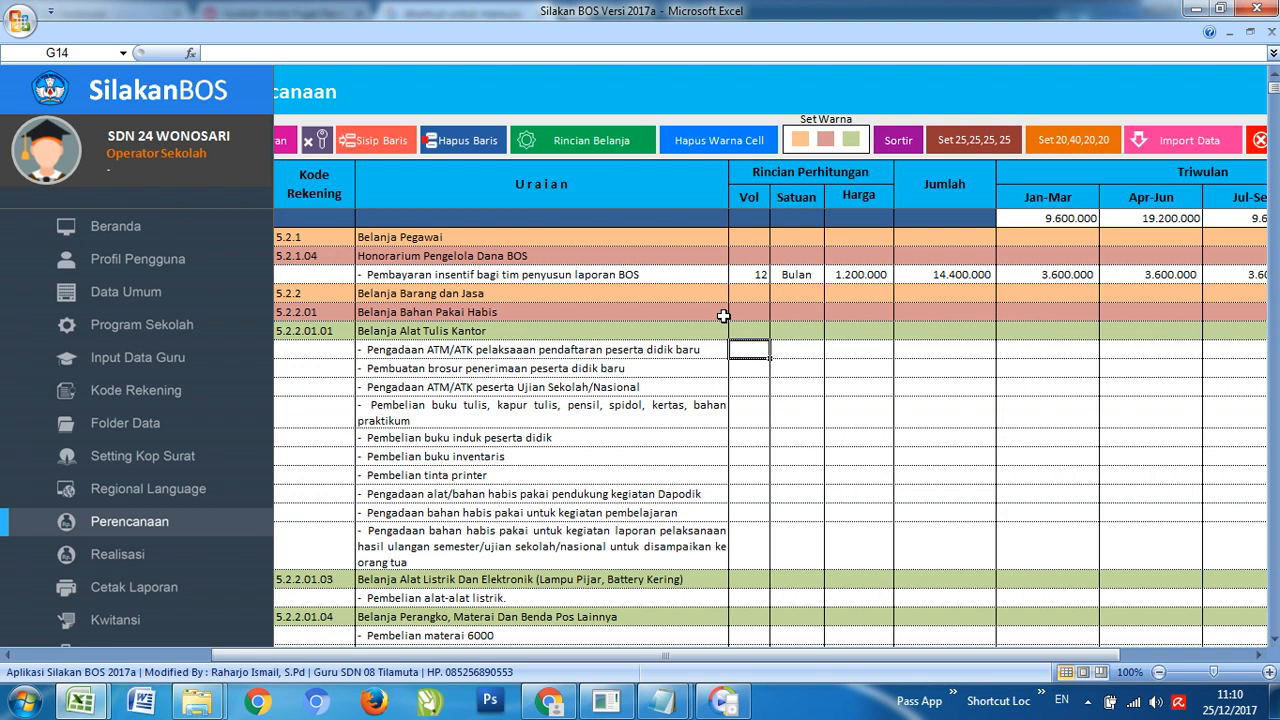